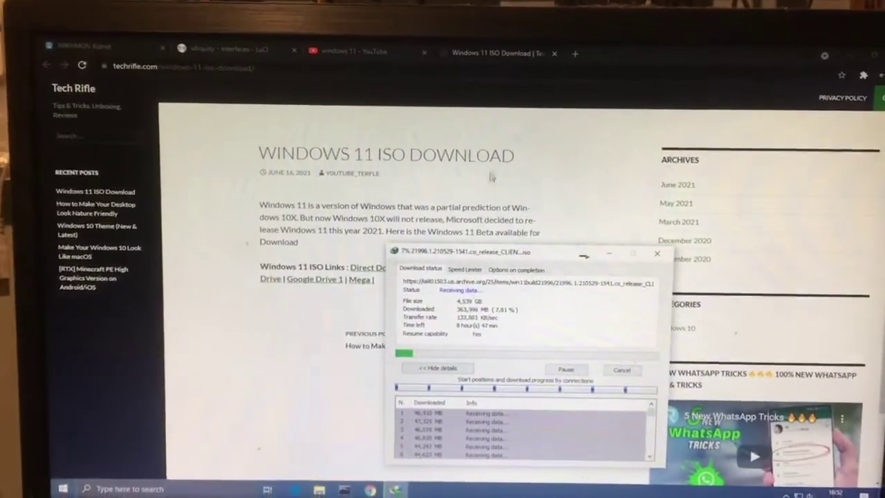
click(610, 243)
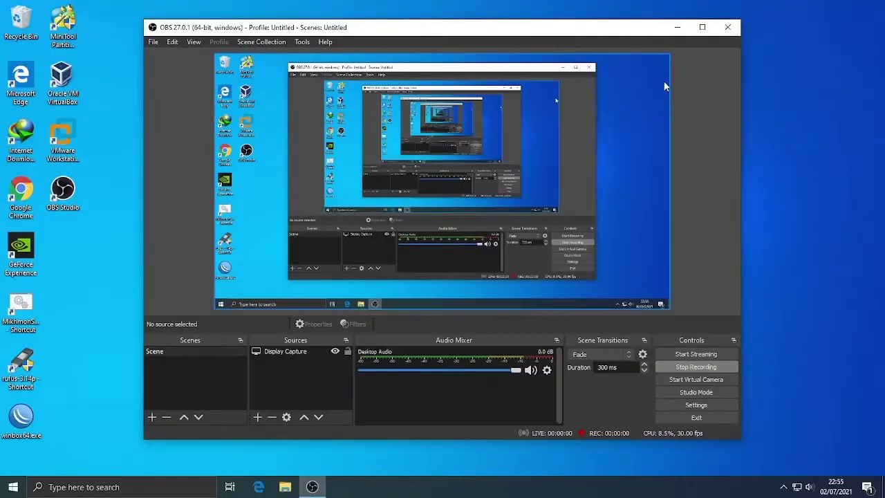
click(678, 28)
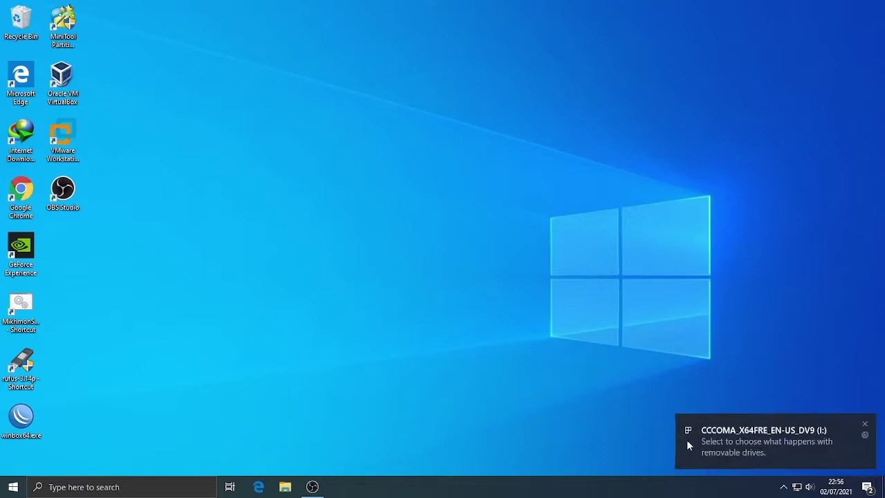
Quick-format the CCCOMA_X64FRE_EN-US_DV9 (I:) USB drive as NTFS with a 4096-byte allocation unit size.
click(285, 487)
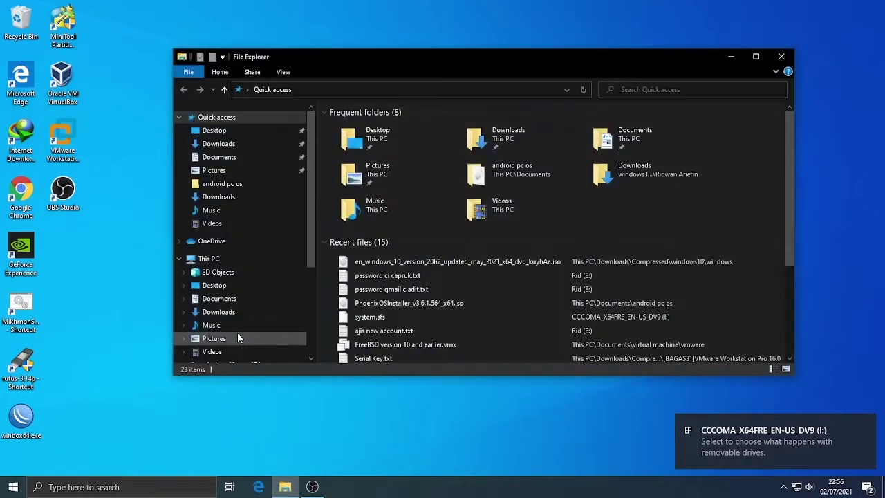
scroll(226, 295, down, 4)
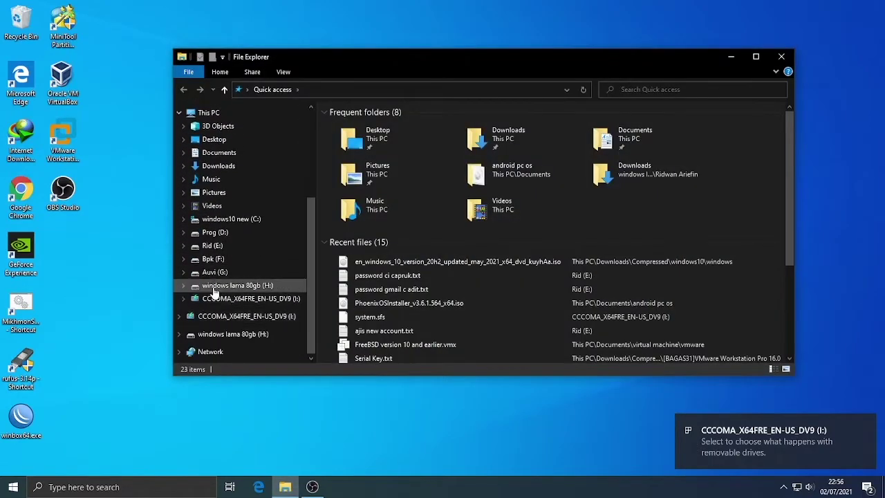
click(216, 299)
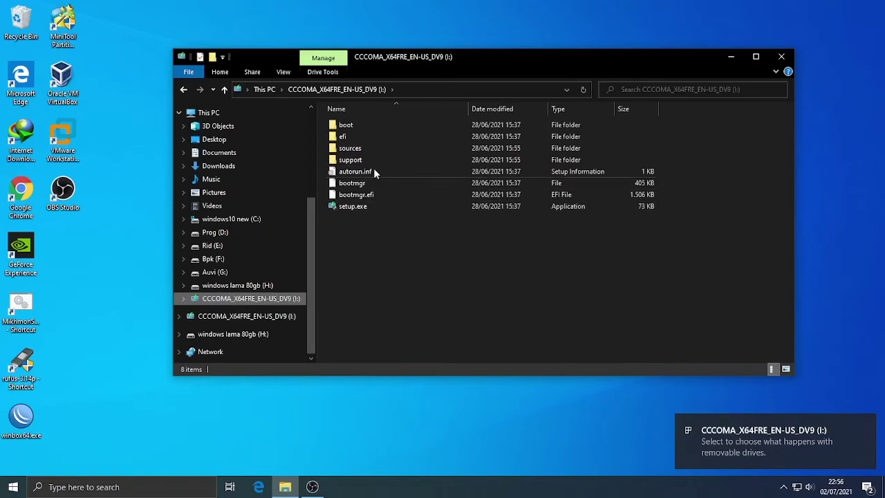
right_click(219, 299)
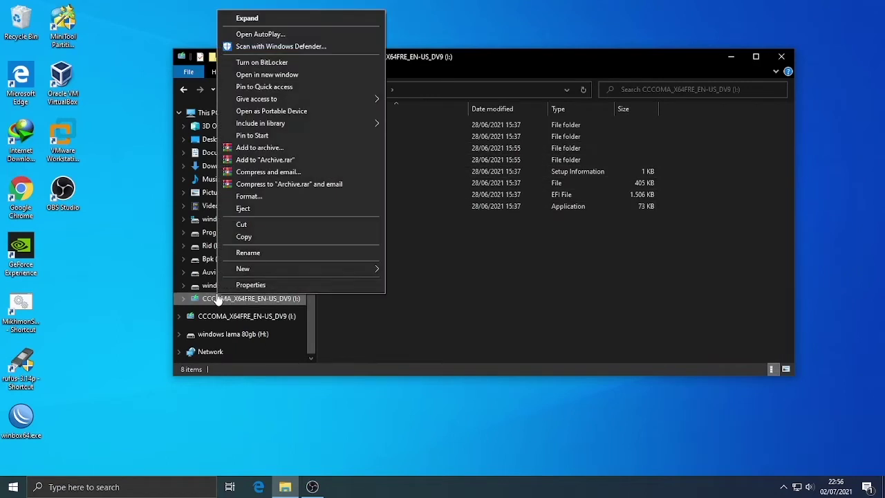
click(250, 197)
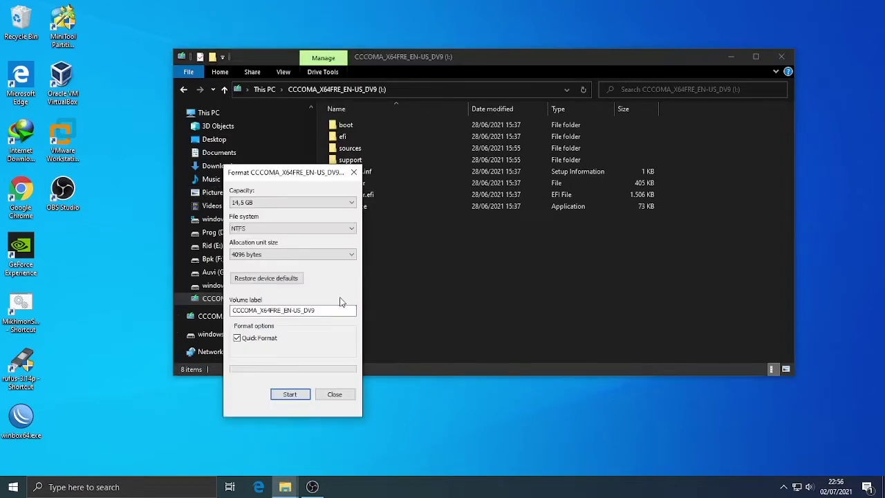
click(291, 394)
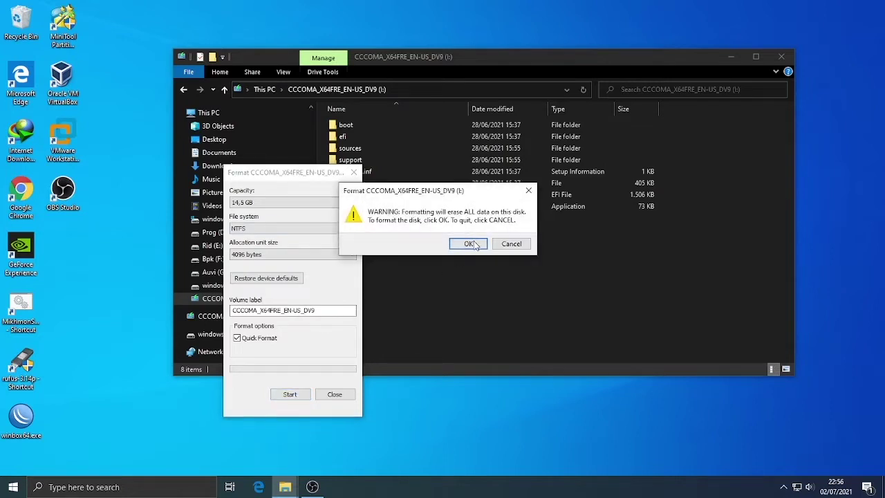
click(470, 244)
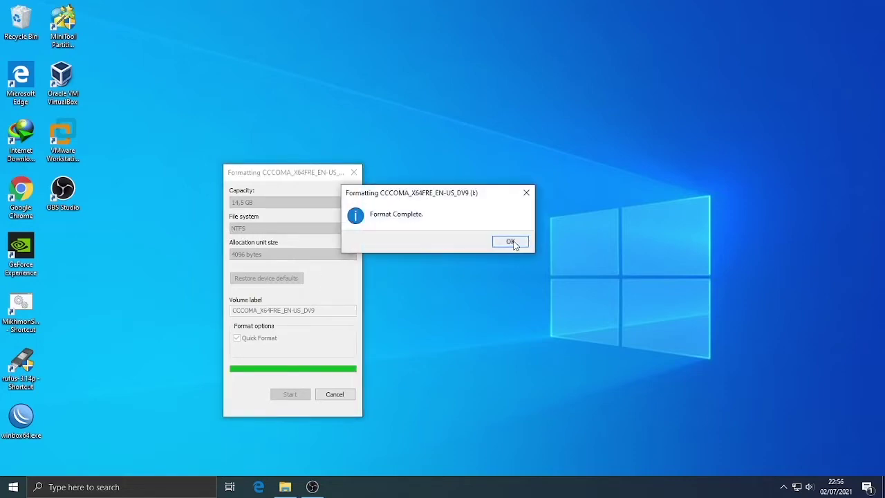
click(511, 242)
click(336, 394)
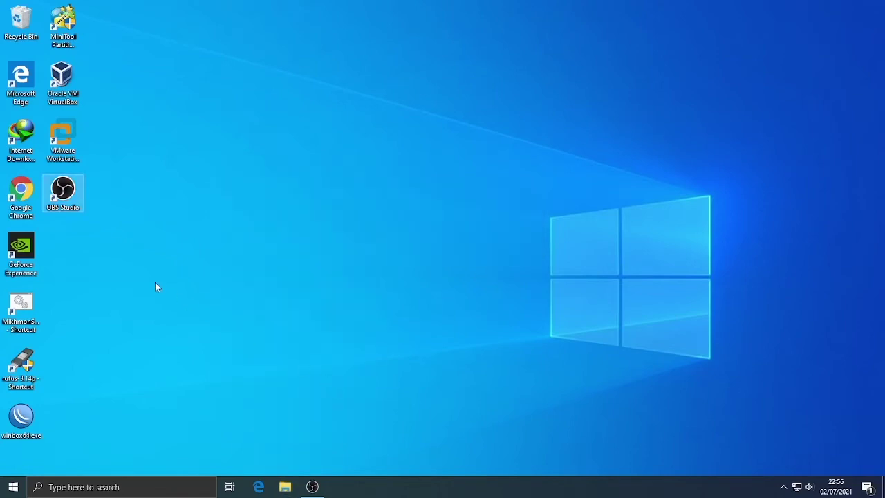
Open the Windows 10 20H2 disc image from Downloads\Compressed\windows10\windows with Windows Explorer.
click(285, 487)
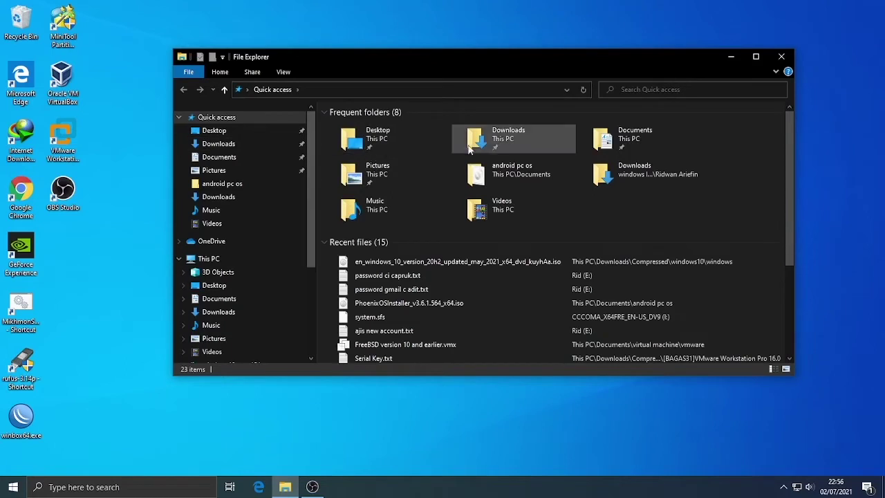
double_click(500, 138)
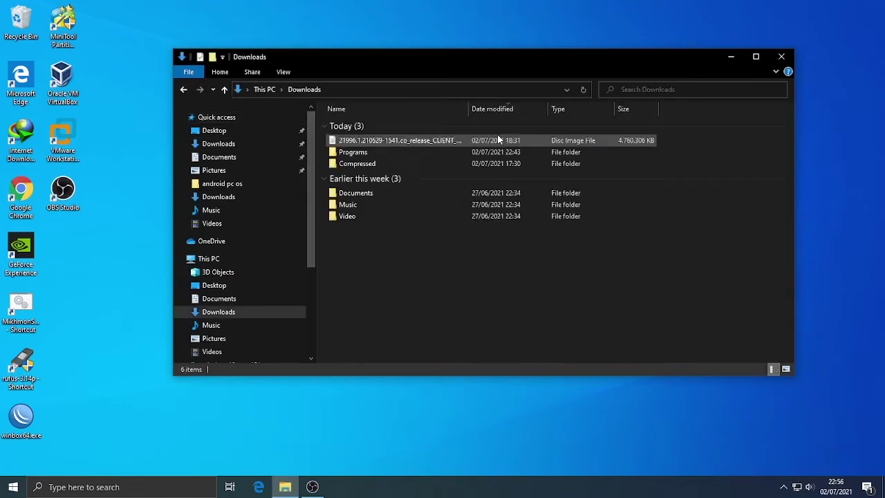
double_click(354, 163)
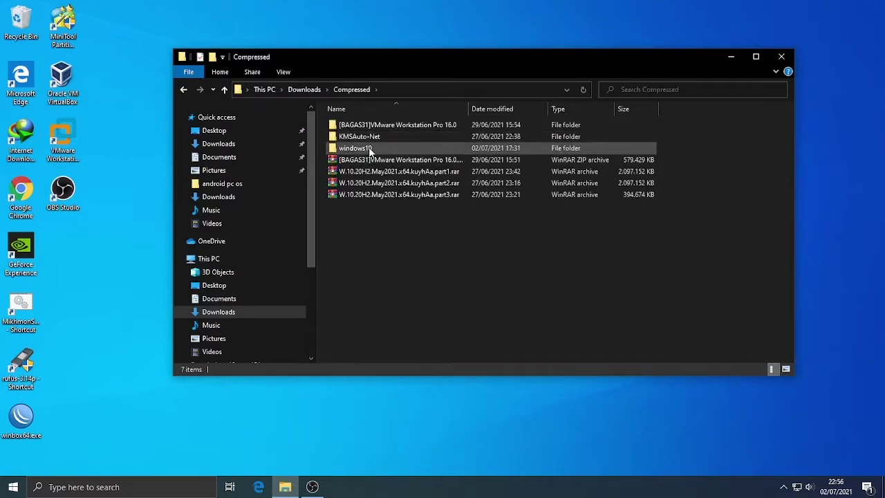
double_click(370, 149)
double_click(354, 124)
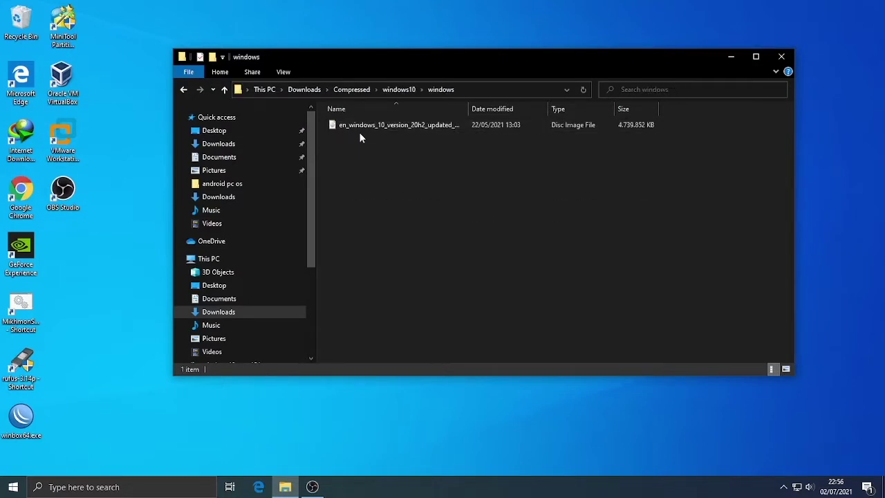
right_click(361, 126)
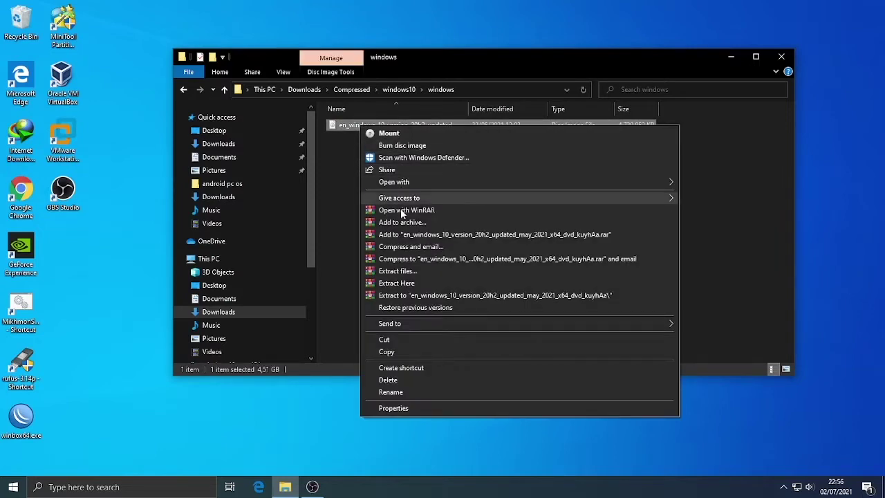
mouse_move(575, 181)
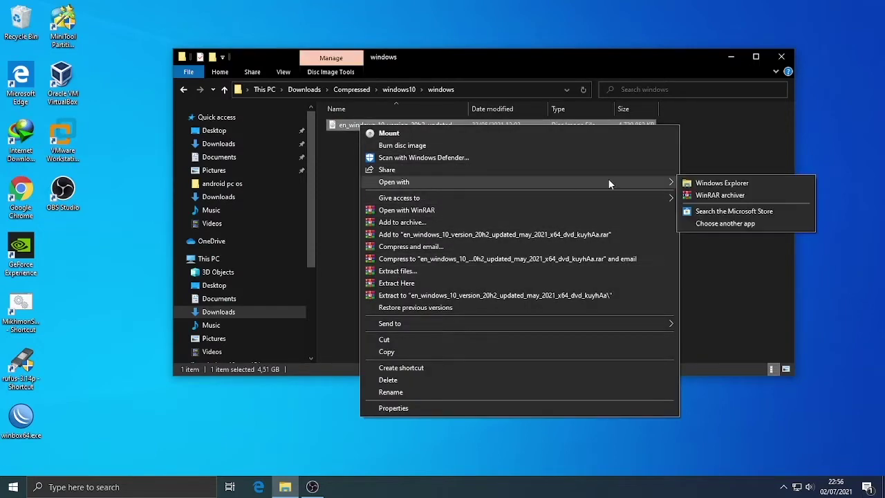
click(712, 182)
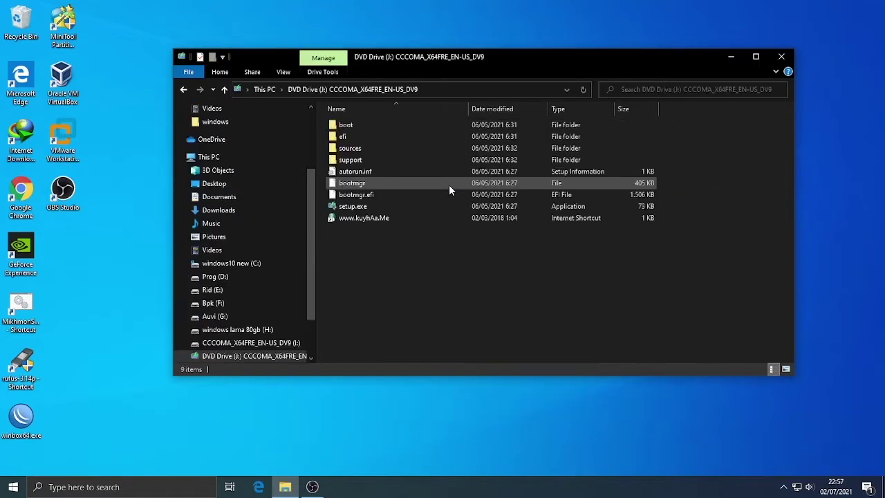
Open the sources folder on the mounted Windows 10 disc and look through its files as far as install.esd.
double_click(354, 149)
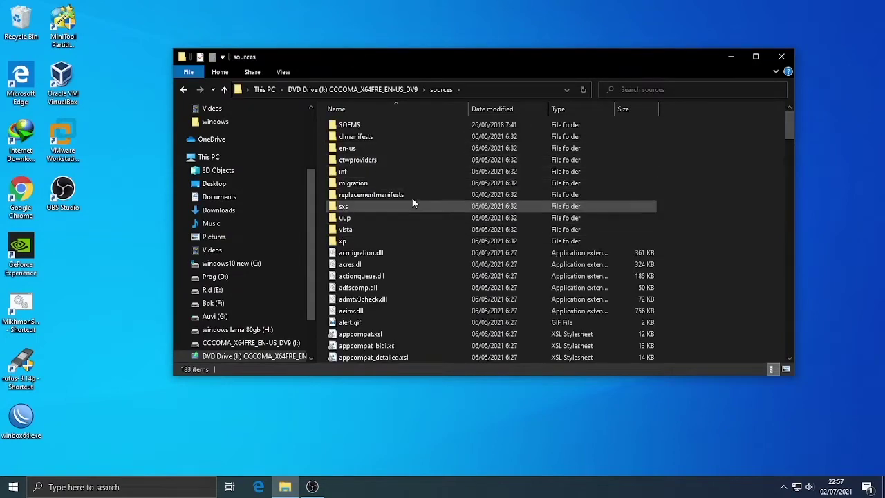
scroll(397, 214, down, 4)
scroll(399, 304, down, 7)
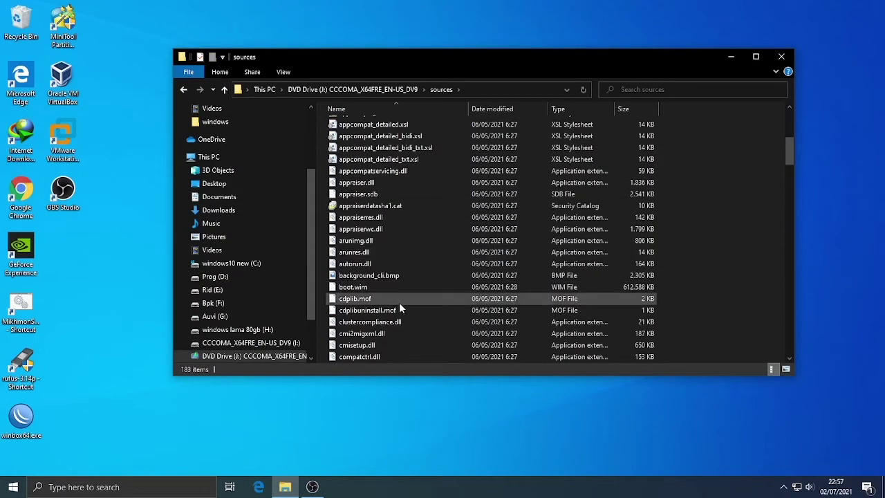
scroll(394, 310, down, 3)
scroll(395, 310, down, 4)
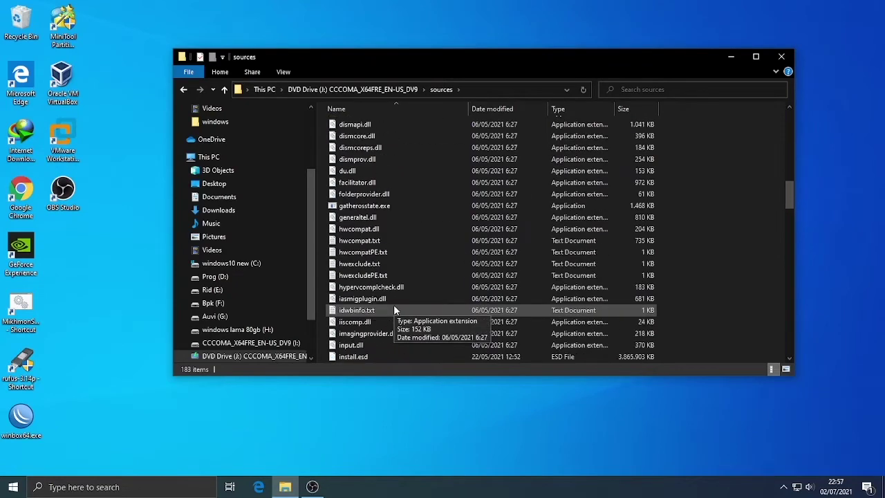
scroll(393, 308, down, 3)
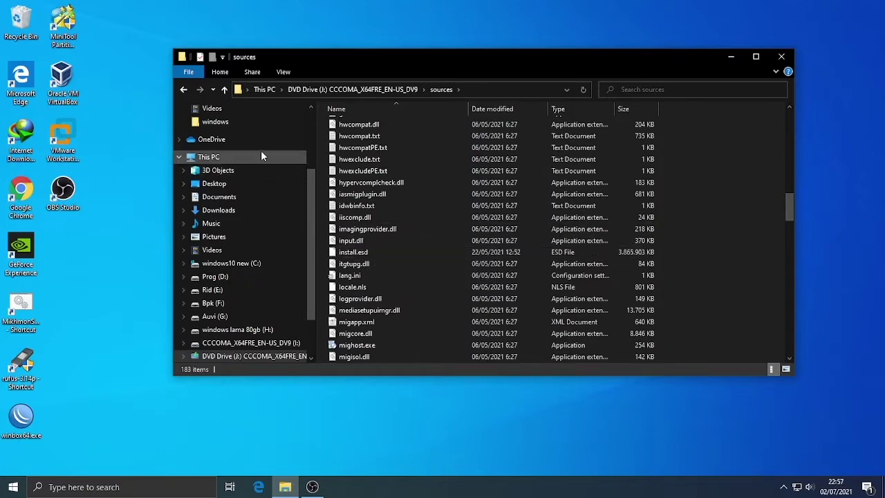
scroll(404, 242, up, 20)
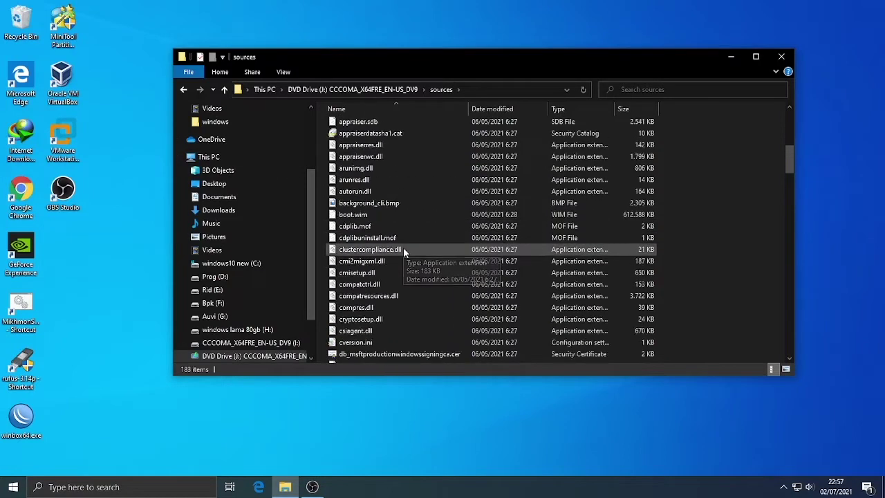
Return to the Downloads folder and widen the Name column to read the 21996.1 disc image's full file name, finally closing the window.
click(184, 90)
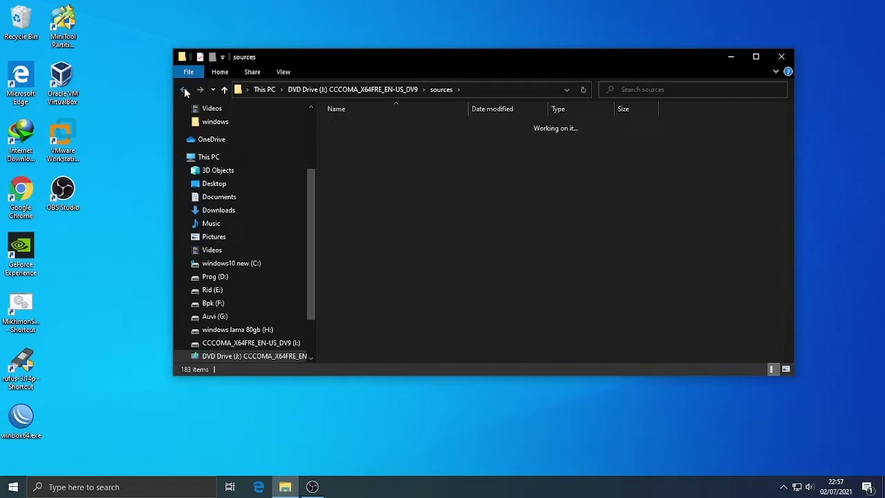
click(183, 90)
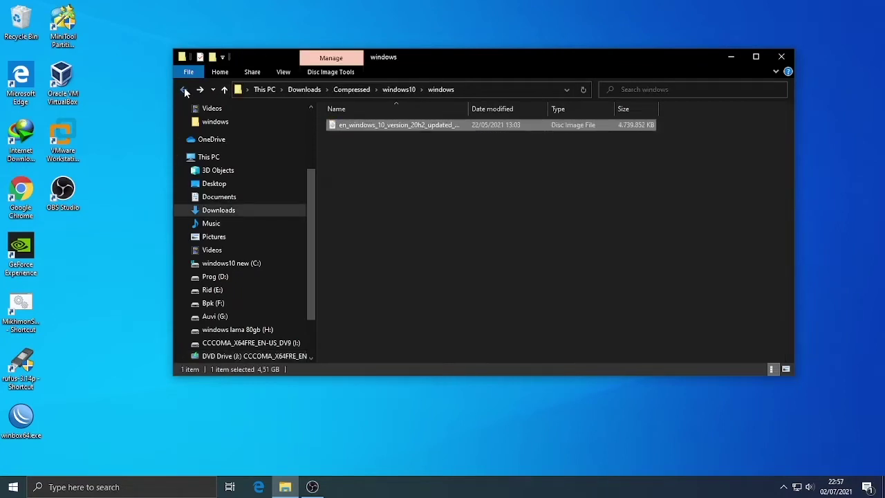
click(183, 89)
click(184, 89)
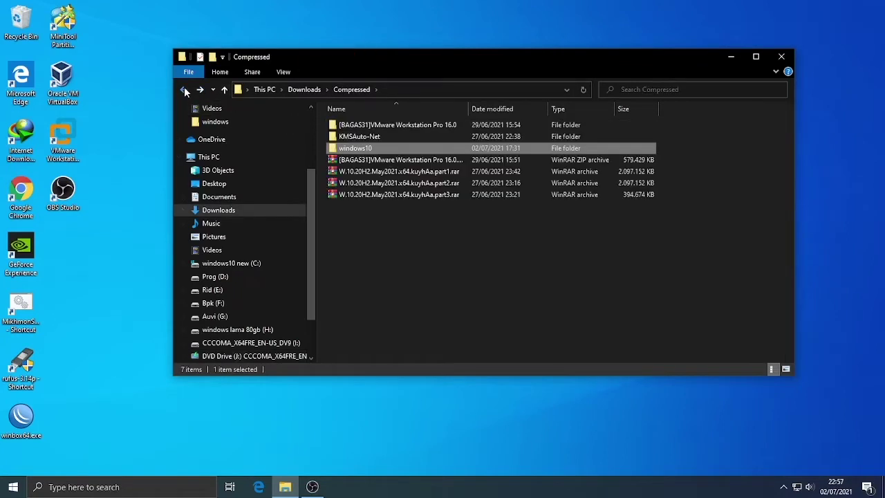
click(184, 89)
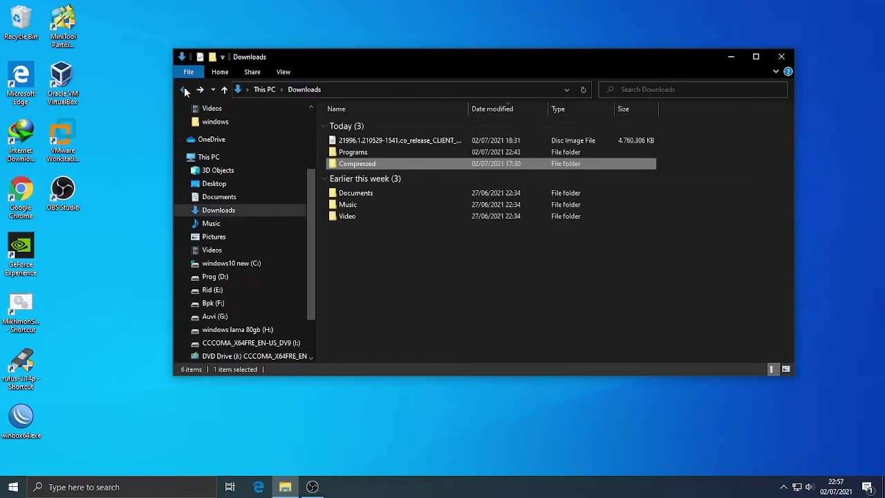
click(407, 141)
drag(468, 109, 568, 110)
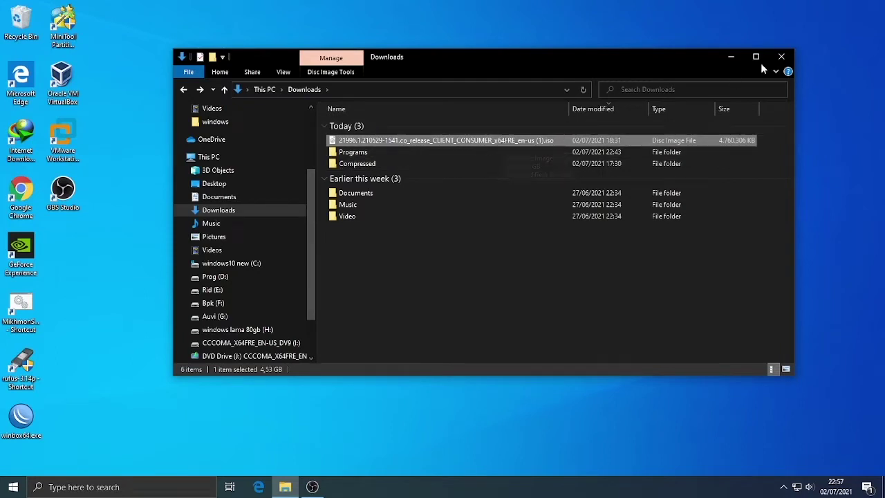
click(785, 57)
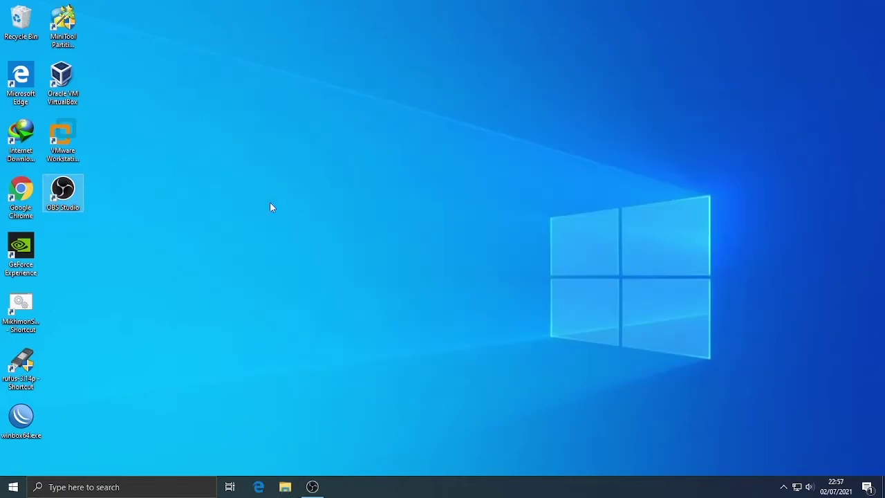
Start Rufus, allow it to make changes, and choose CCCOMA_X64FRE_EN-US_DV9 (I:) [16 GB] as the device.
double_click(23, 368)
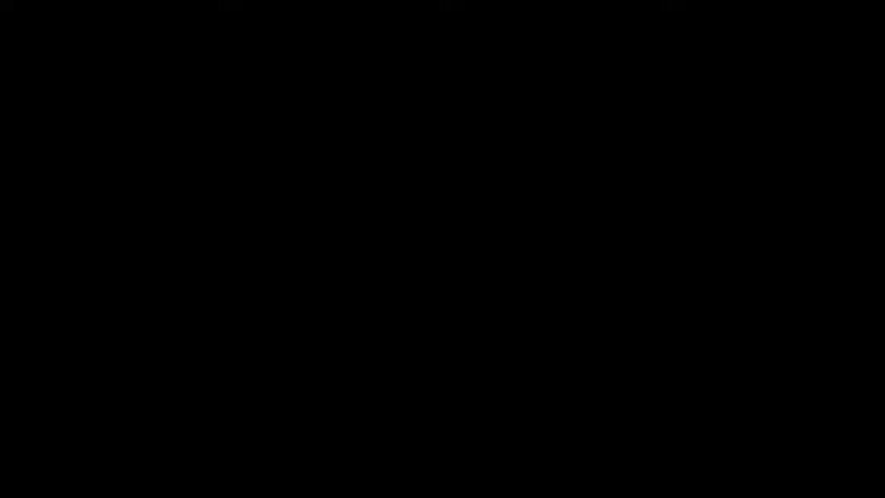
click(399, 236)
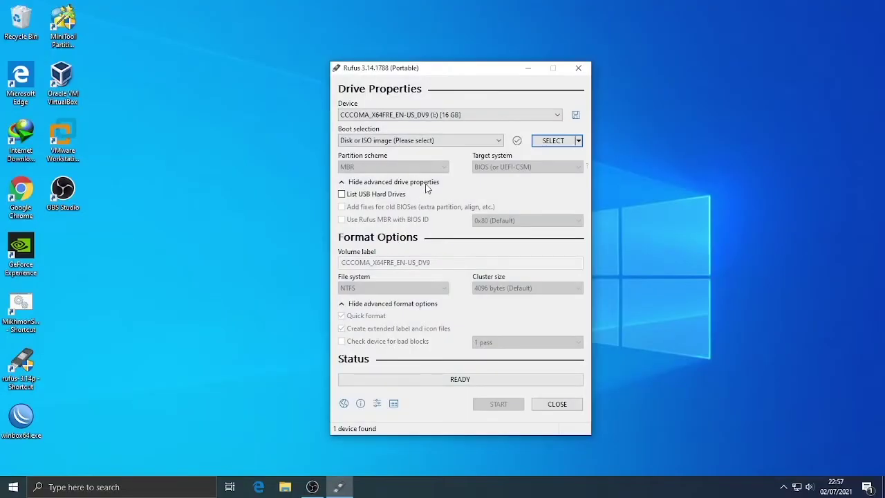
click(556, 118)
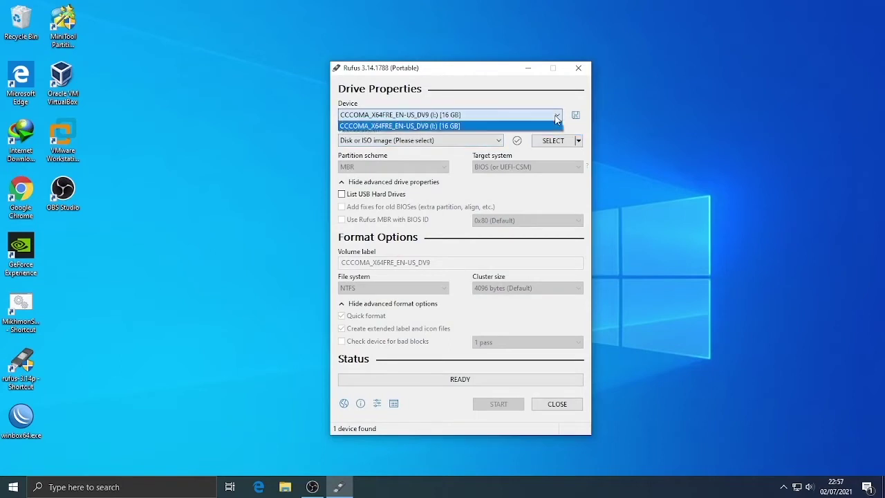
click(484, 125)
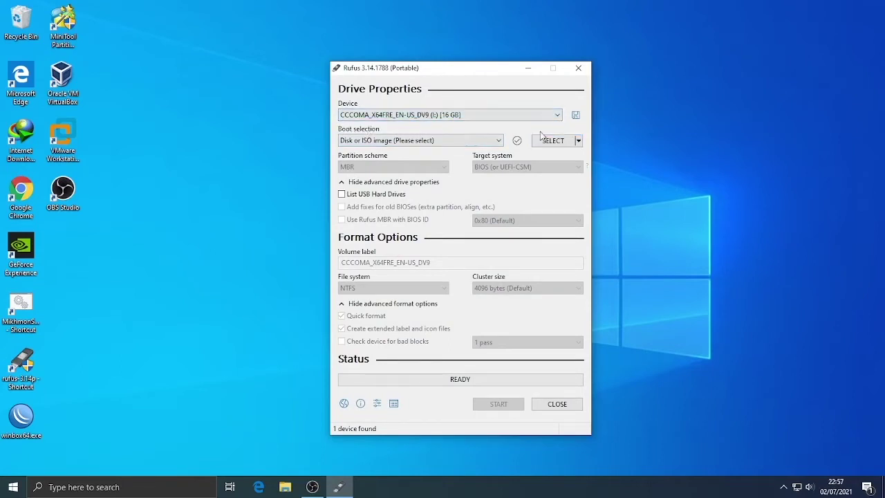
Load 21996.1.210529-1541.co_release_CLIENT_CONSUMER_x64FRE_en-us (1).iso from the Downloads folder as the boot image.
click(561, 141)
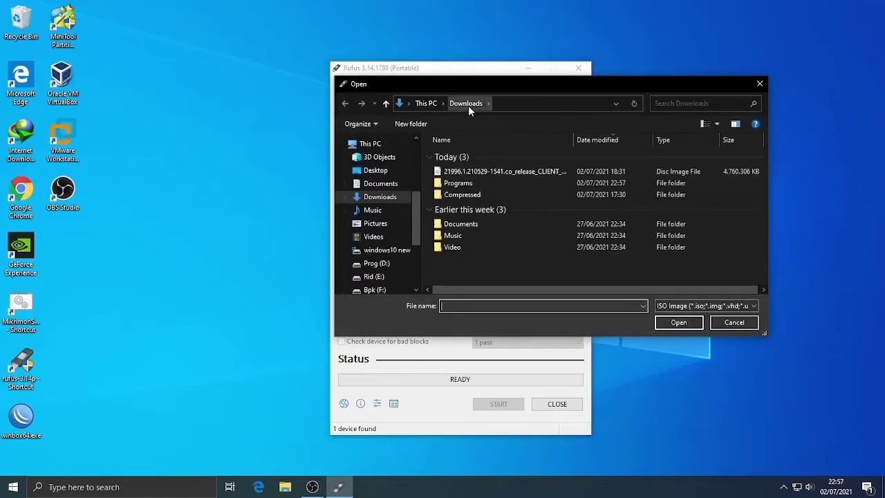
click(488, 170)
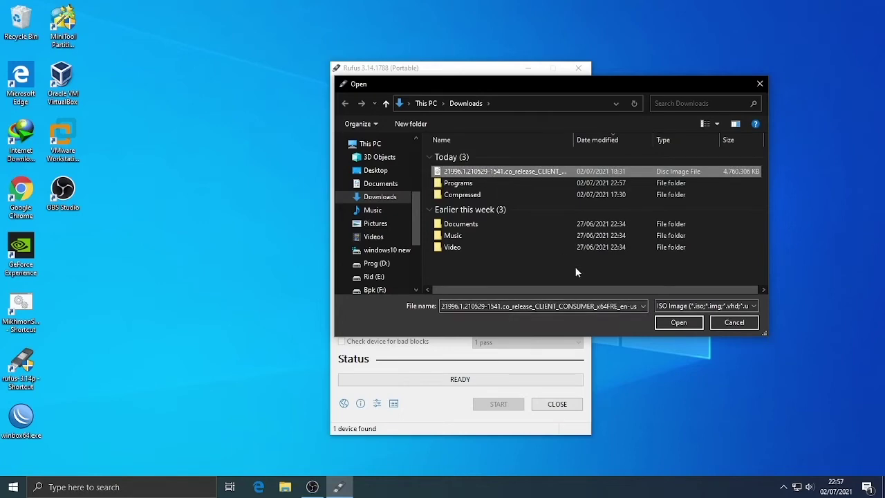
click(679, 323)
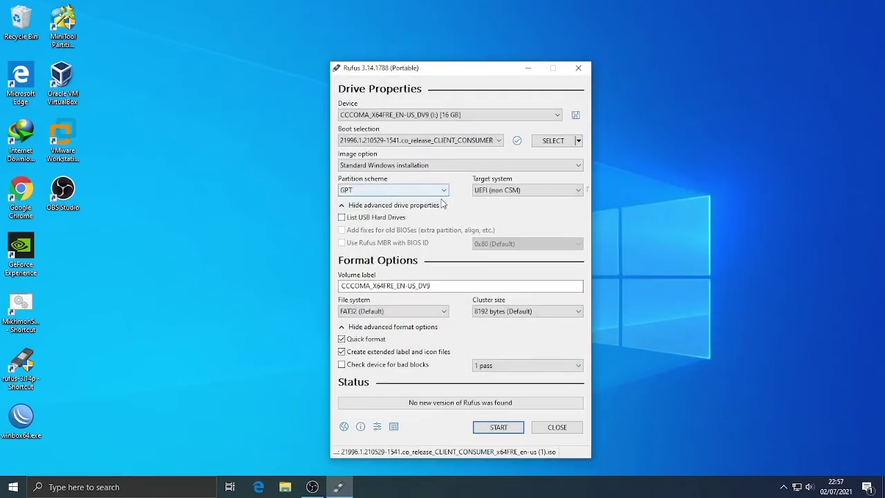
Set the partition scheme to MBR for the bootable USB drive.
click(443, 192)
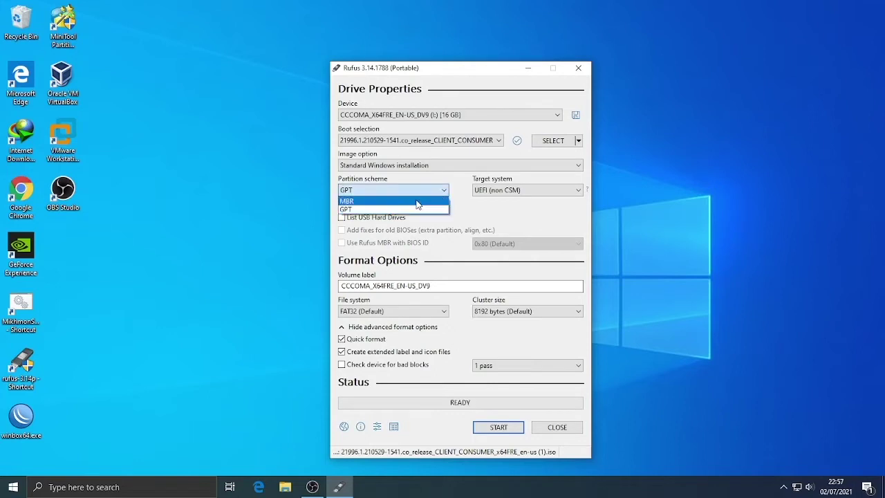
click(418, 201)
click(412, 192)
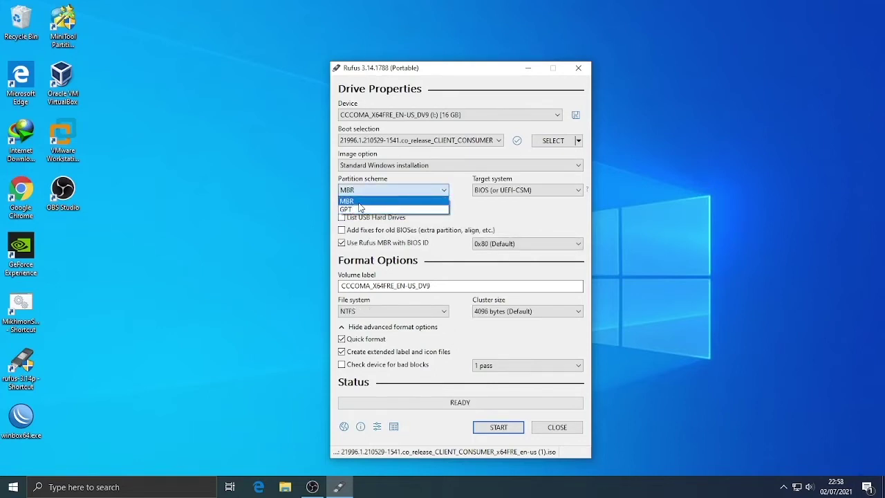
click(358, 202)
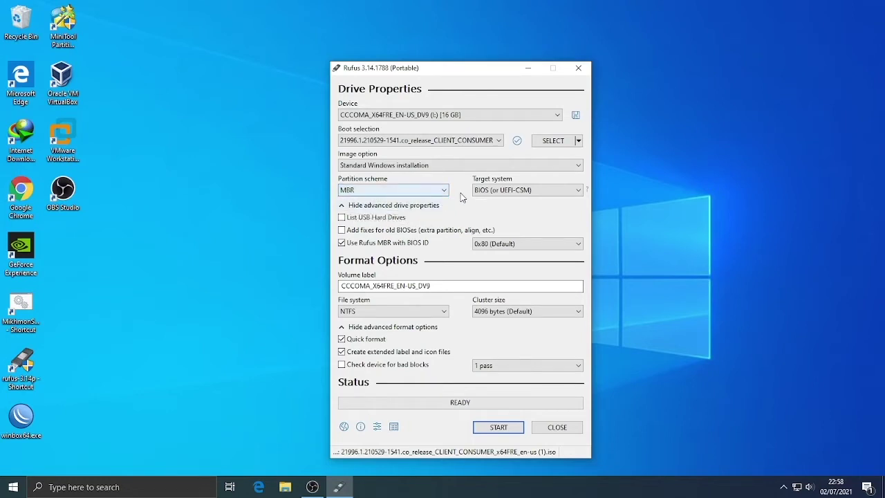
Review the available image option, target system and file system choices, keeping Standard Windows installation, BIOS (or UEFI-CSM) and NTFS.
click(473, 167)
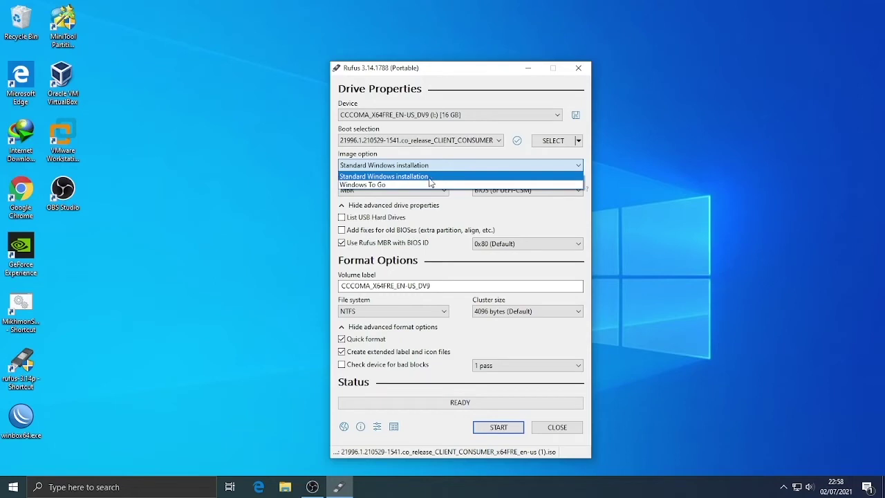
click(457, 204)
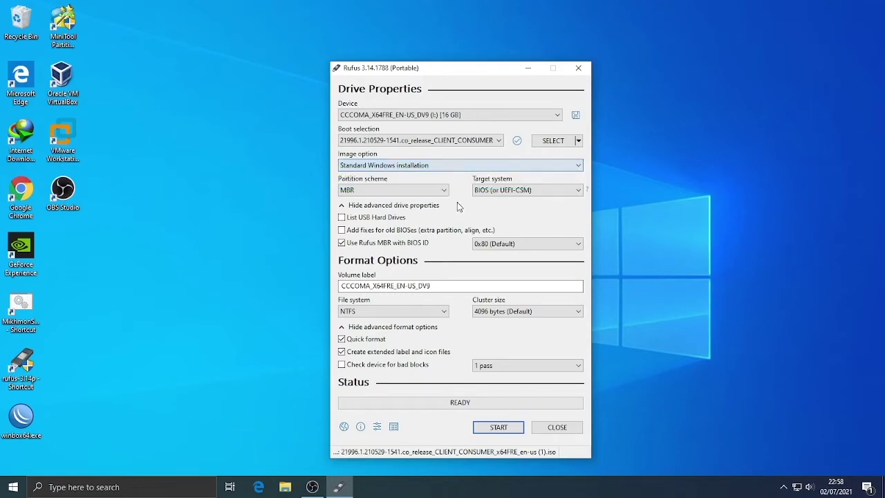
click(499, 191)
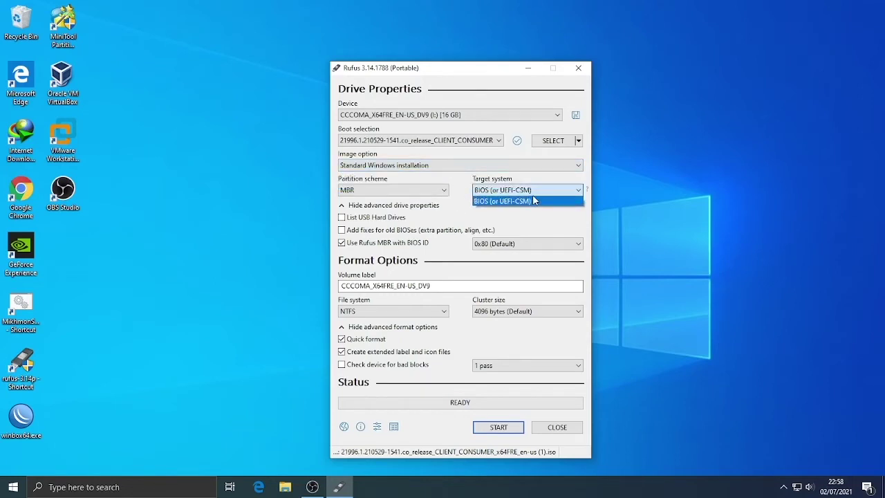
click(457, 198)
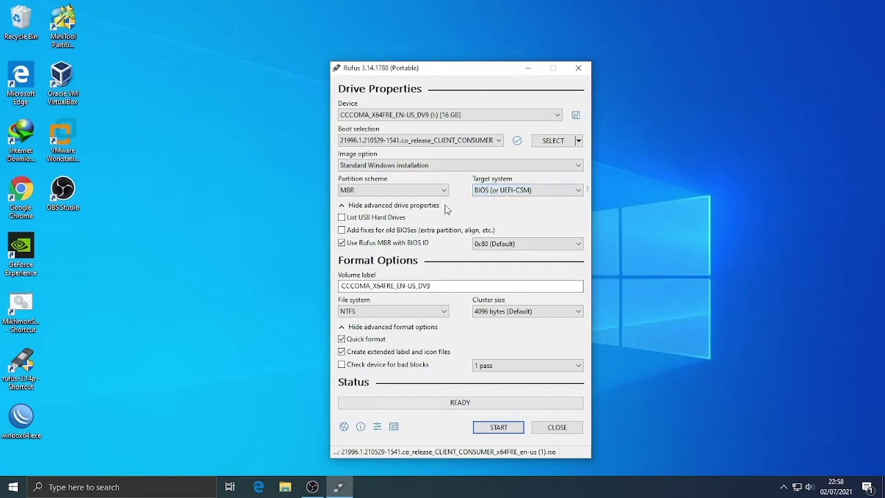
click(416, 314)
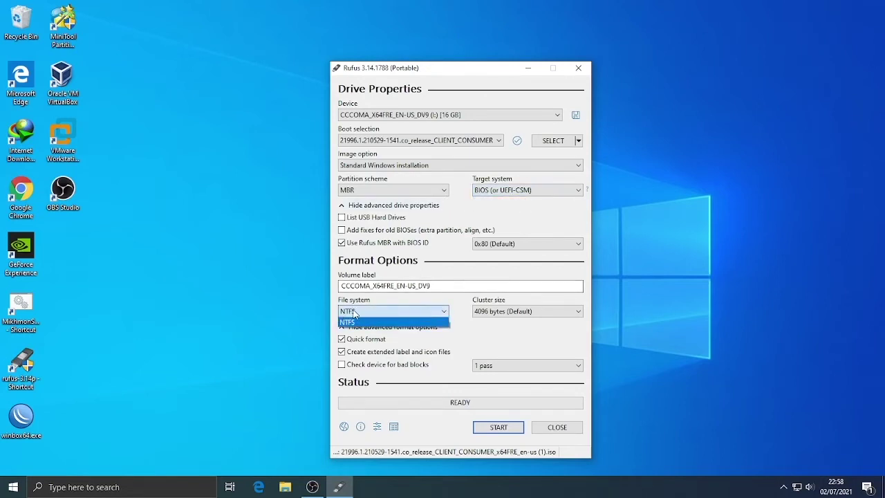
click(469, 333)
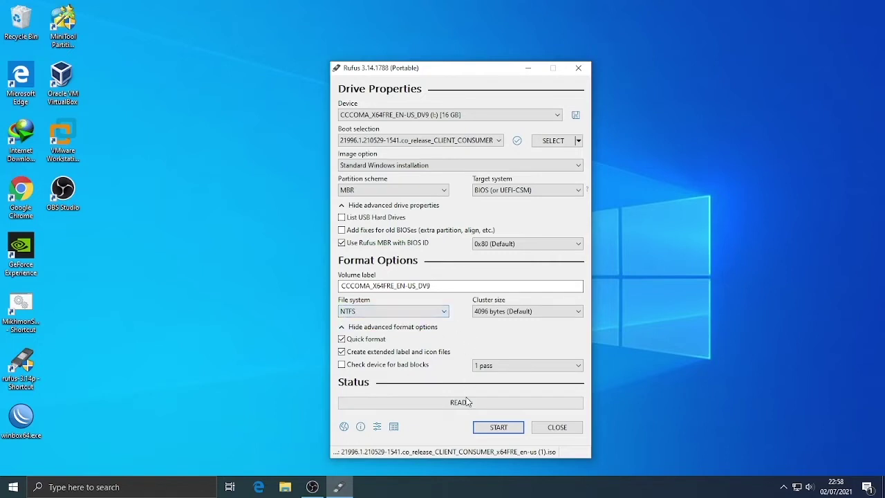
Write the image to the USB drive, accepting the erasure of all its data, and close Rufus once it finishes.
click(499, 427)
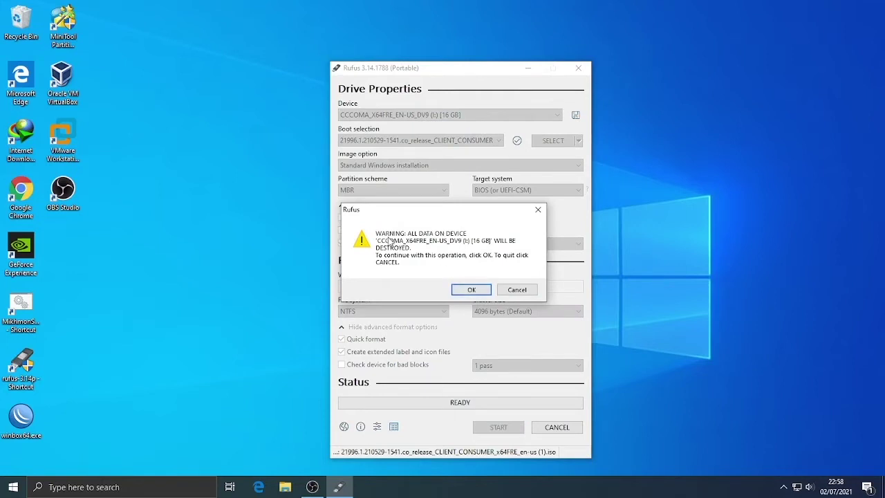
click(471, 290)
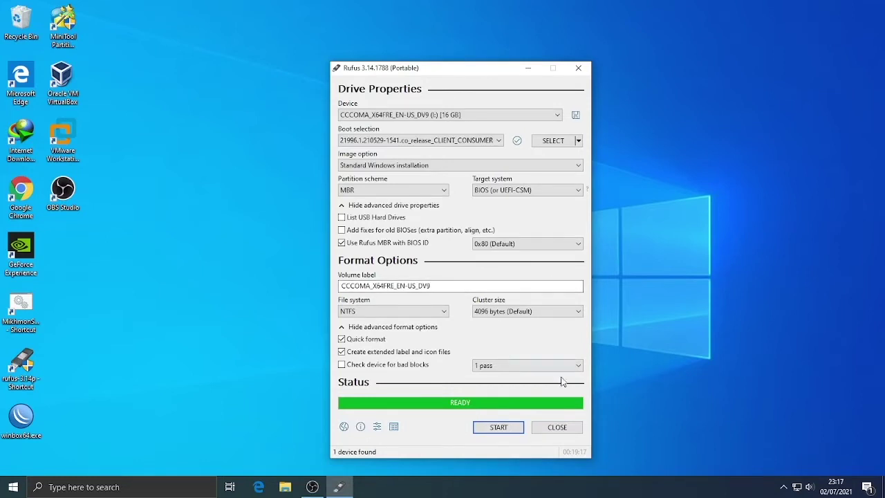
click(543, 428)
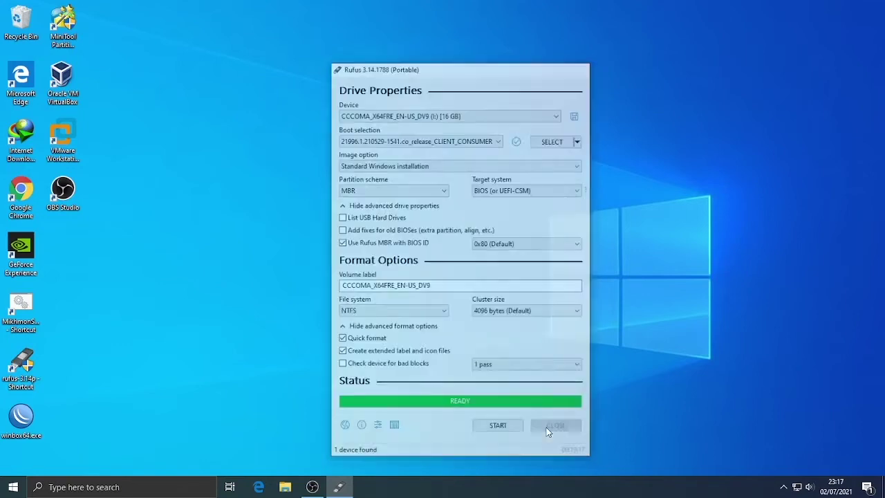
Switch to File Explorer, open DVD Drive (J:) CCCOMA_X64FRE_EN-US_DV9, and check its support folder before returning to the drive's root.
click(284, 486)
scroll(250, 311, down, 2)
scroll(249, 311, down, 3)
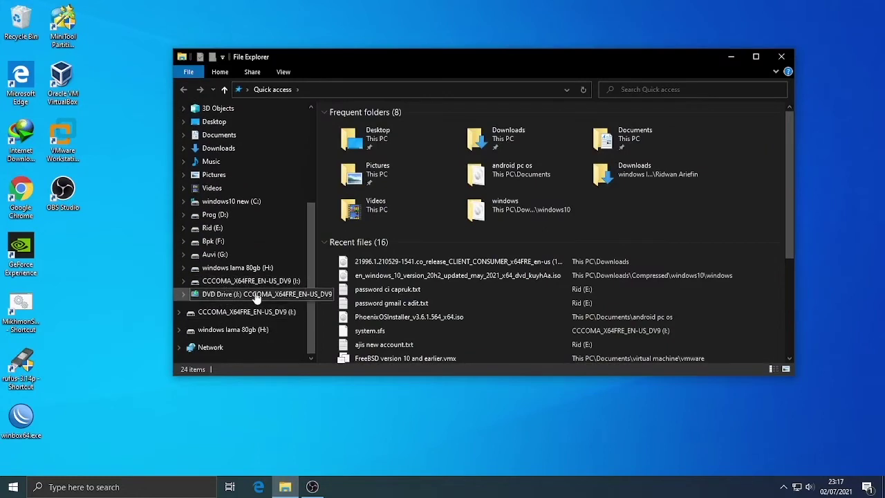
click(245, 296)
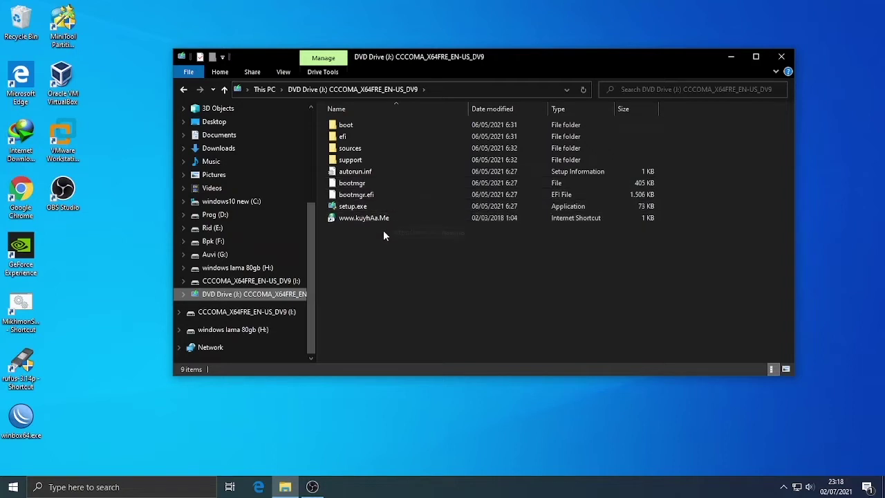
double_click(350, 159)
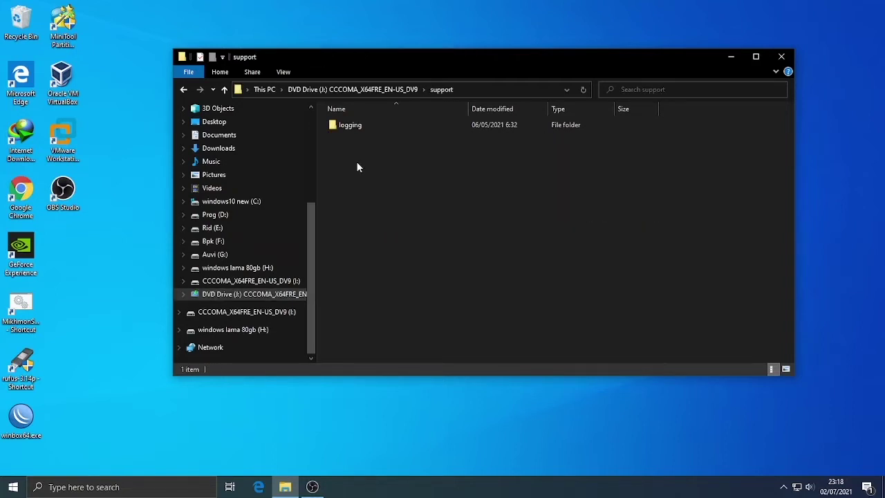
click(184, 89)
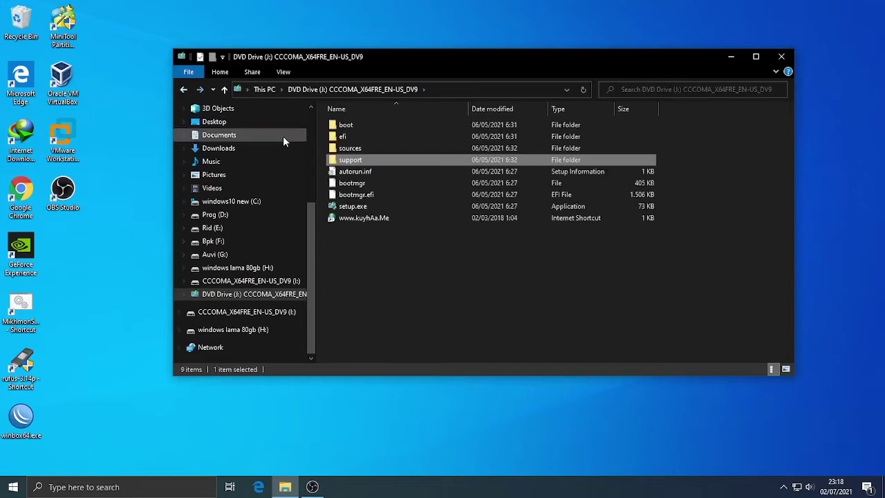
Copy everything in the DVD drive's sources folder except install.esd.
double_click(352, 148)
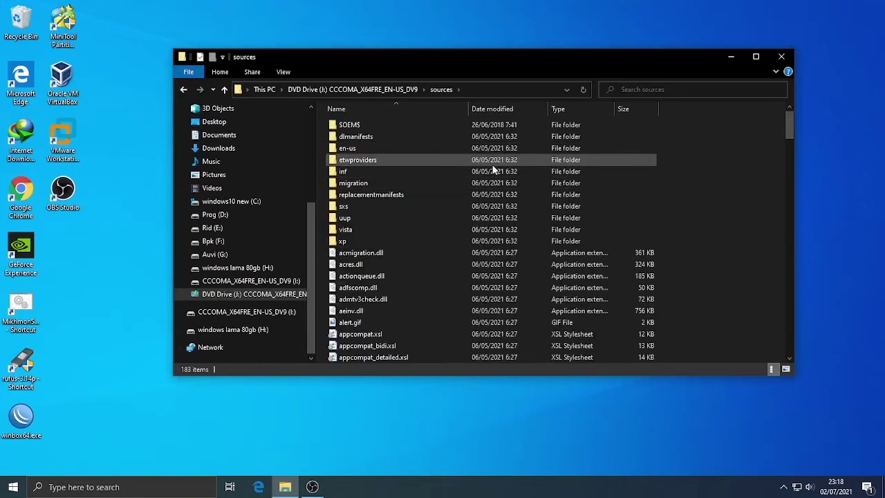
key(ctrl+a)
scroll(490, 180, down, 12)
scroll(416, 262, down, 20)
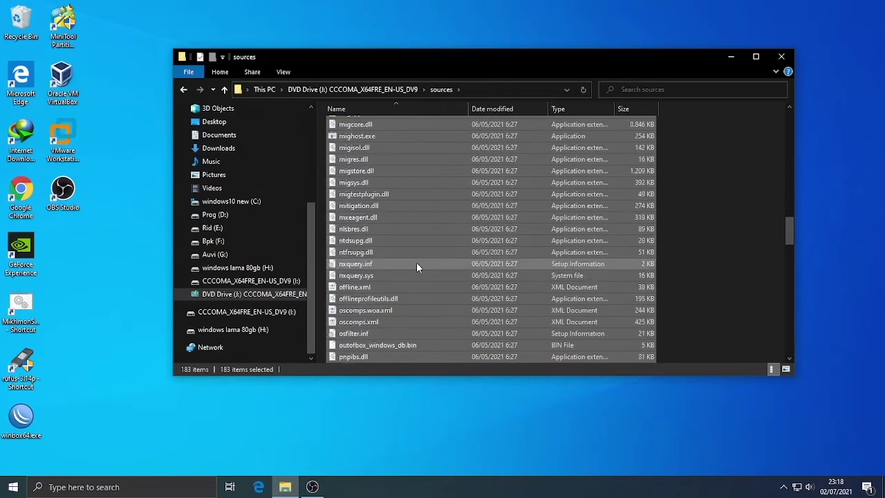
scroll(405, 276, down, 2)
scroll(405, 275, up, 18)
scroll(404, 274, up, 6)
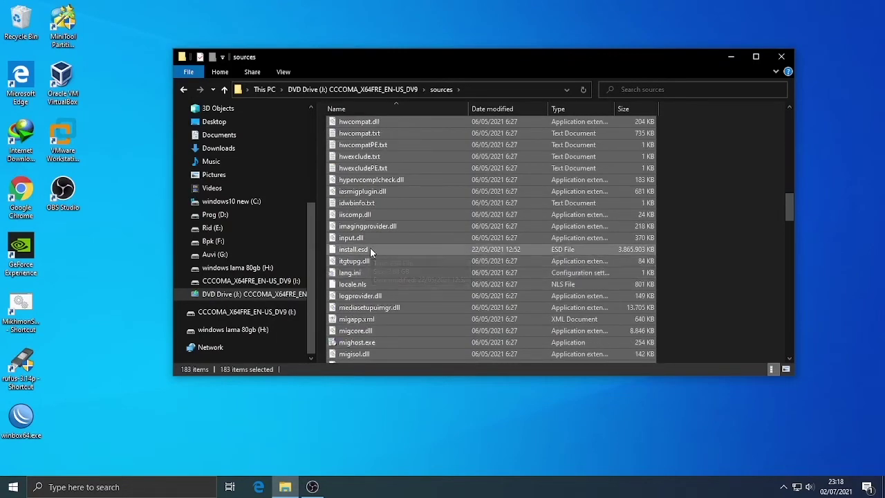
ctrl+click(370, 249)
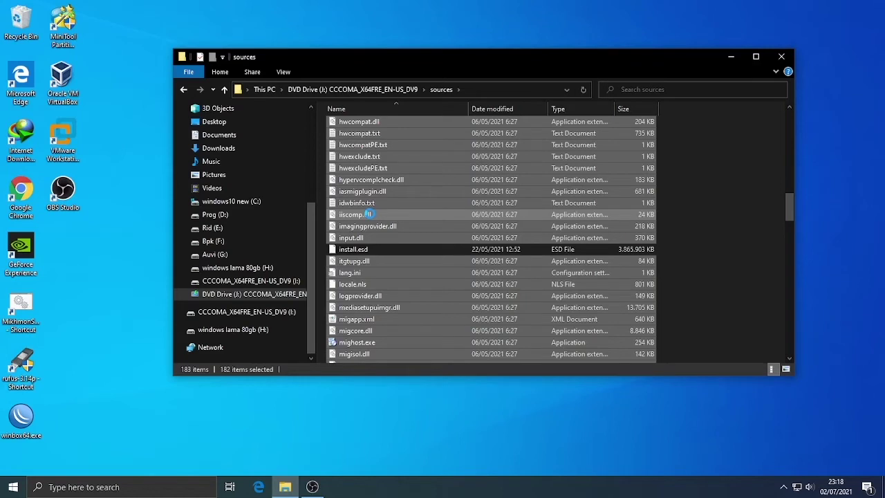
right_click(369, 214)
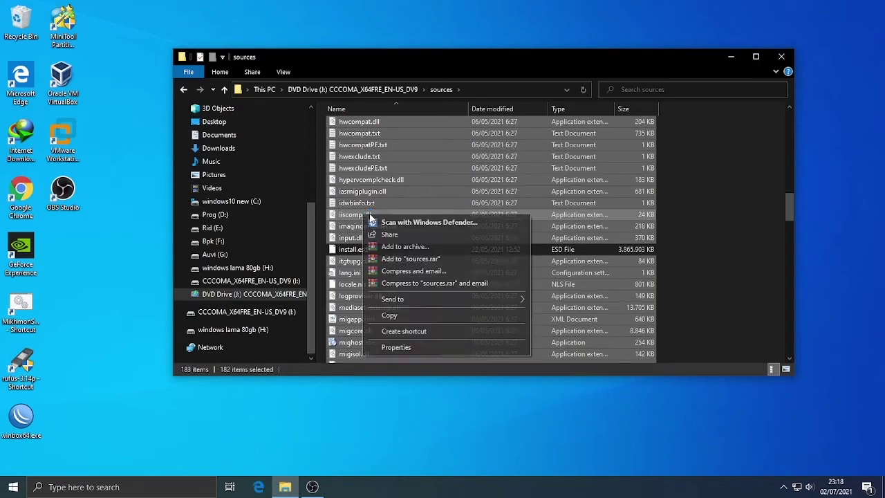
click(391, 316)
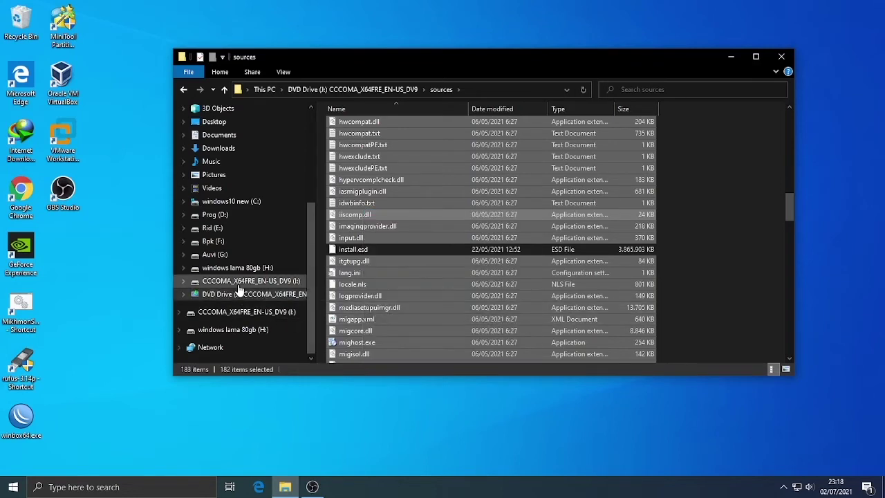
Paste the copied files into the sources folder of CCCOMA_X64FRE_EN-US_DV9 (I:), replacing the files with the same names in the destination.
click(200, 282)
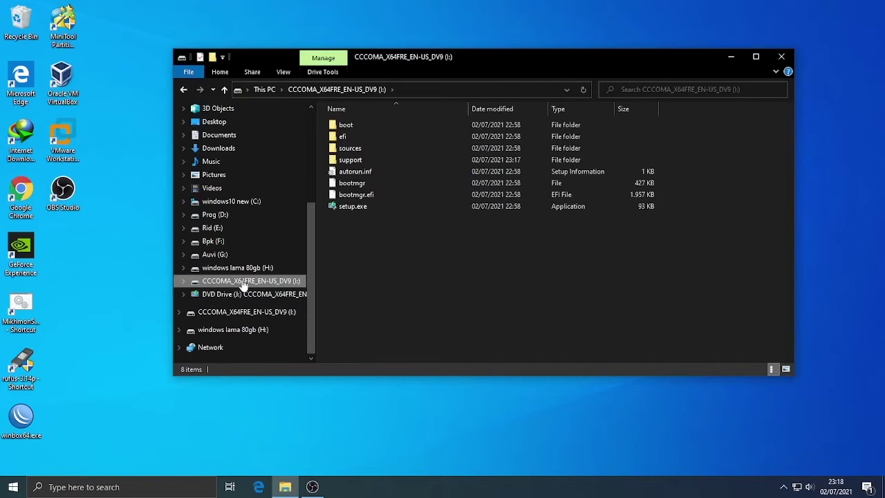
double_click(351, 150)
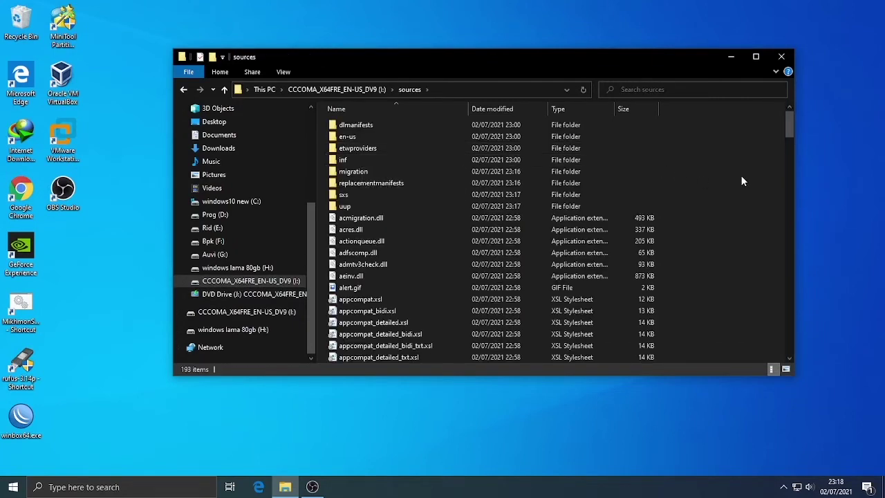
right_click(739, 172)
click(756, 251)
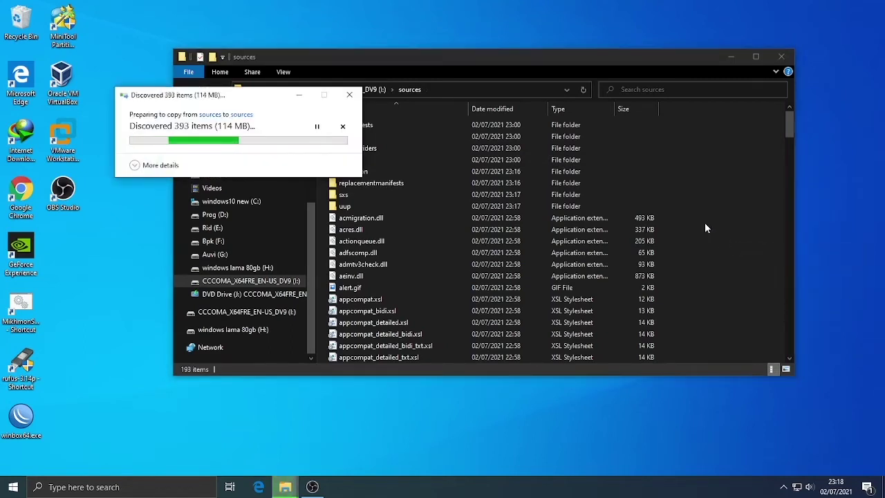
drag(251, 97, 435, 187)
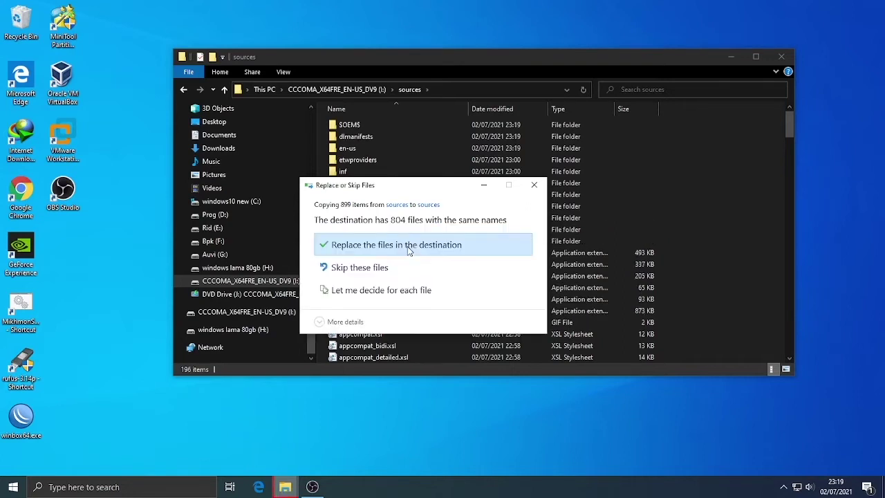
click(408, 245)
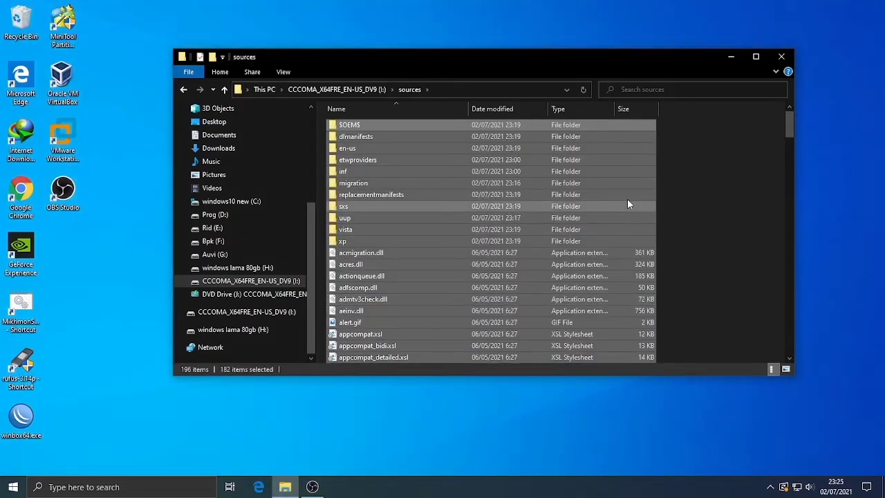
Look through the USB drive's sources folder and root contents, and close the File Explorer window.
click(696, 199)
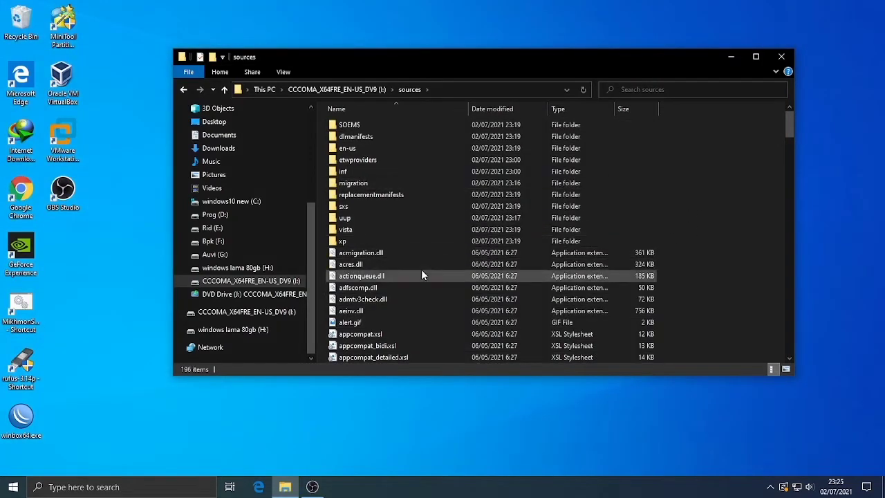
scroll(421, 271, down, 10)
scroll(416, 306, up, 10)
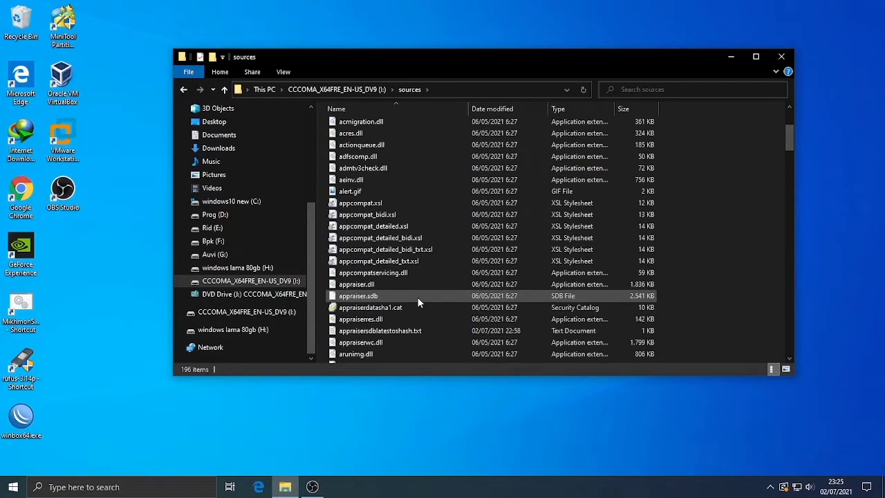
click(221, 293)
click(222, 282)
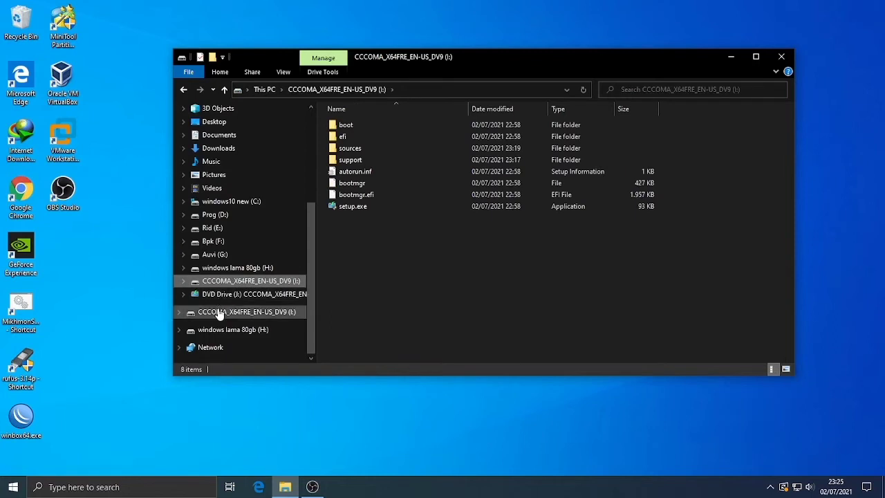
click(218, 313)
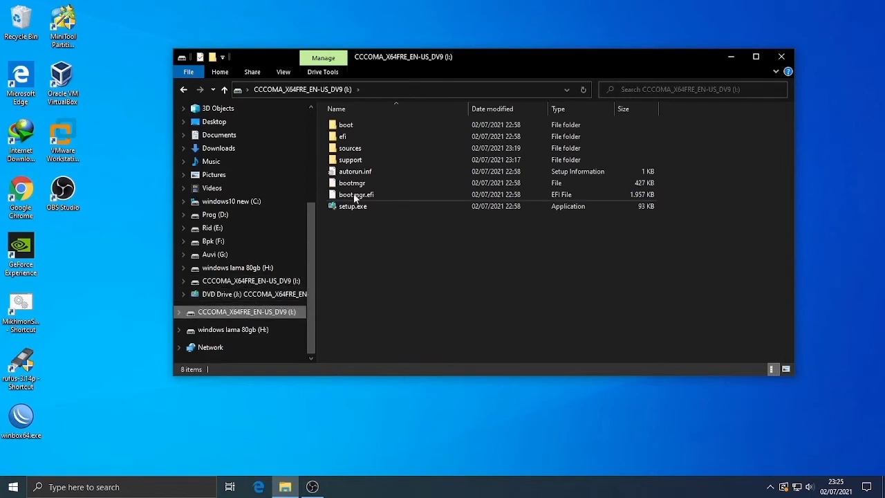
click(792, 61)
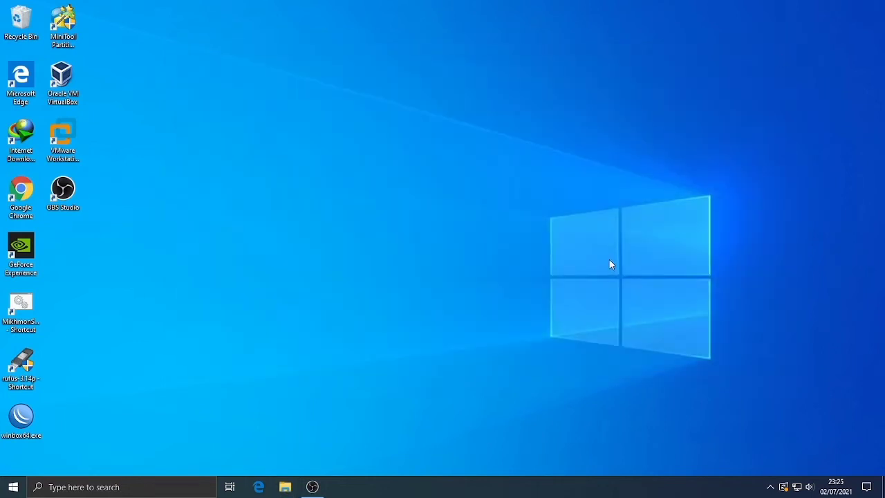
Safely eject the USB mass storage device, dismissing the ejection problem message and retrying the removal.
click(770, 486)
click(745, 418)
click(757, 401)
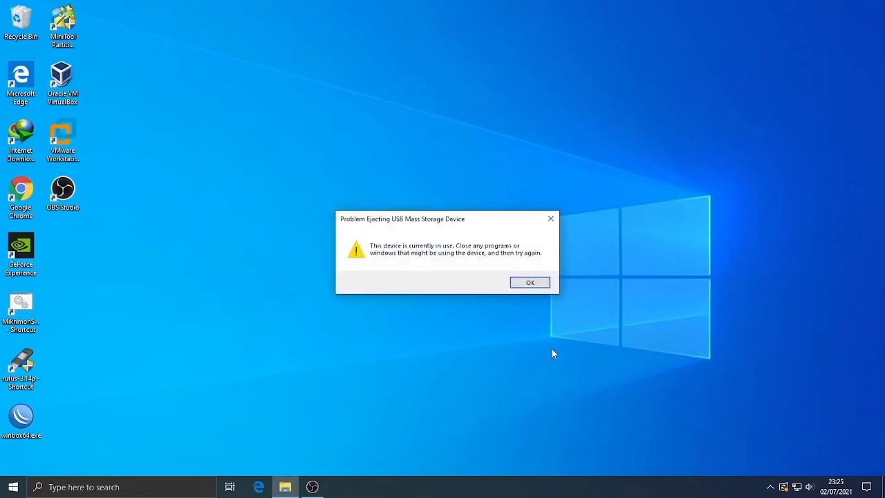
click(528, 284)
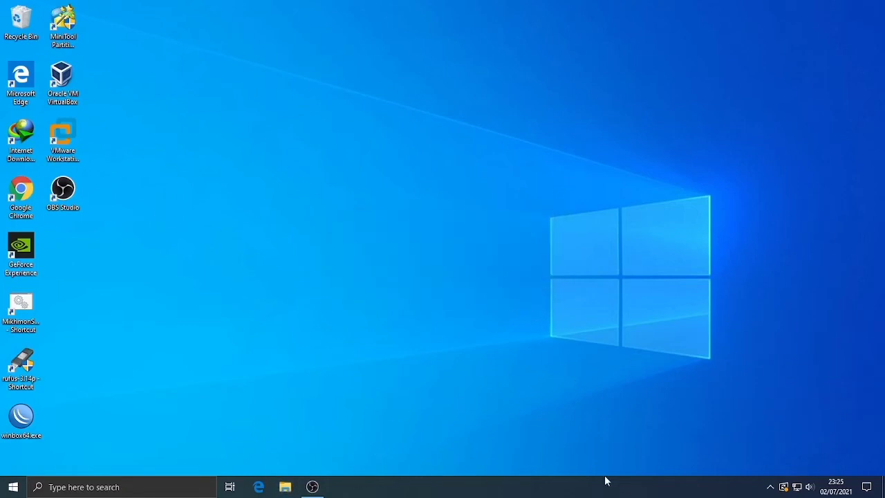
click(770, 486)
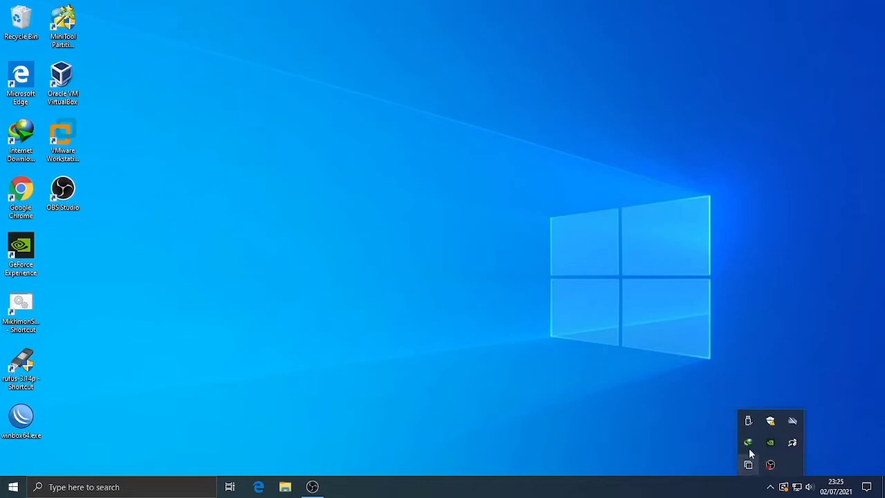
click(748, 420)
click(756, 406)
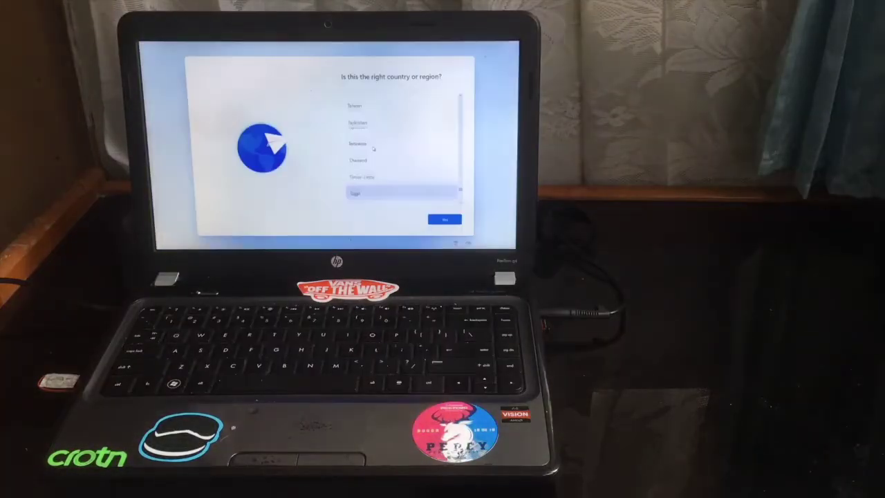
click(442, 218)
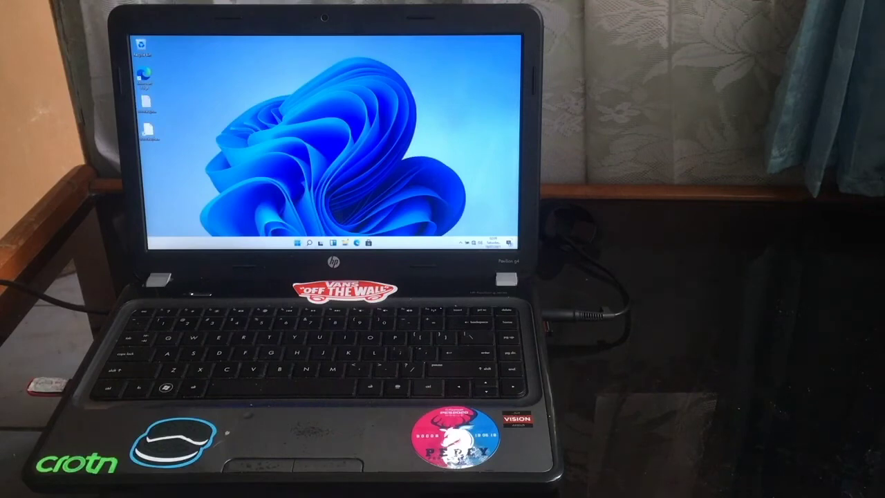
click(309, 243)
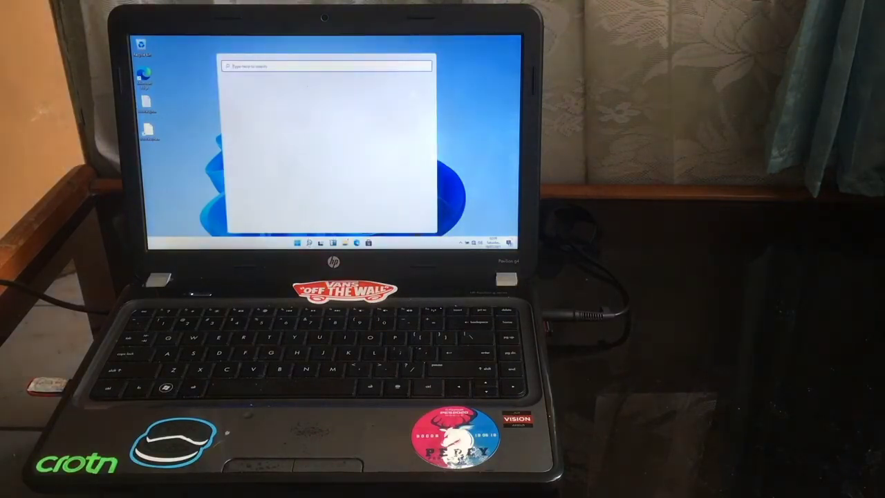
text(windows PowerShell)
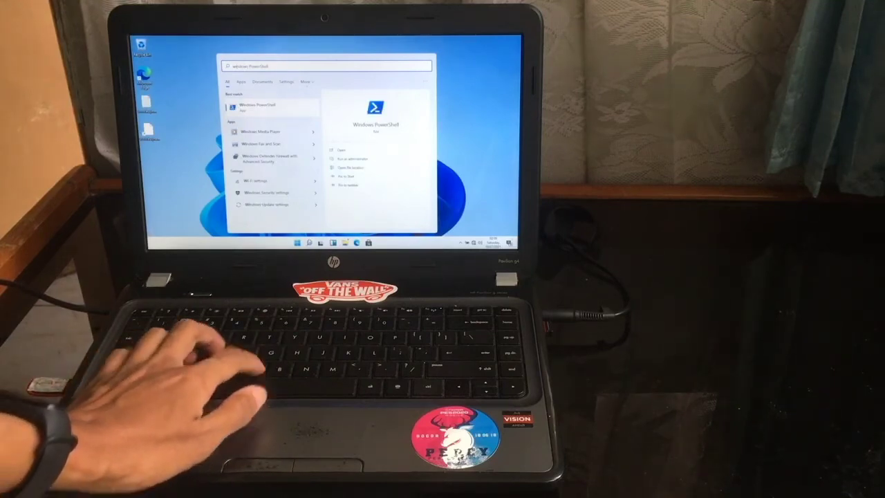
key(ctrl+a)
text(winver)
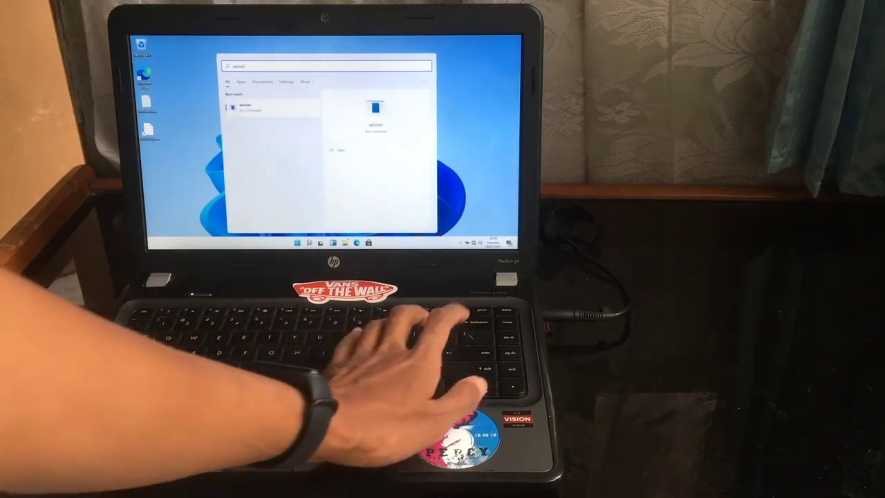
key(Return)
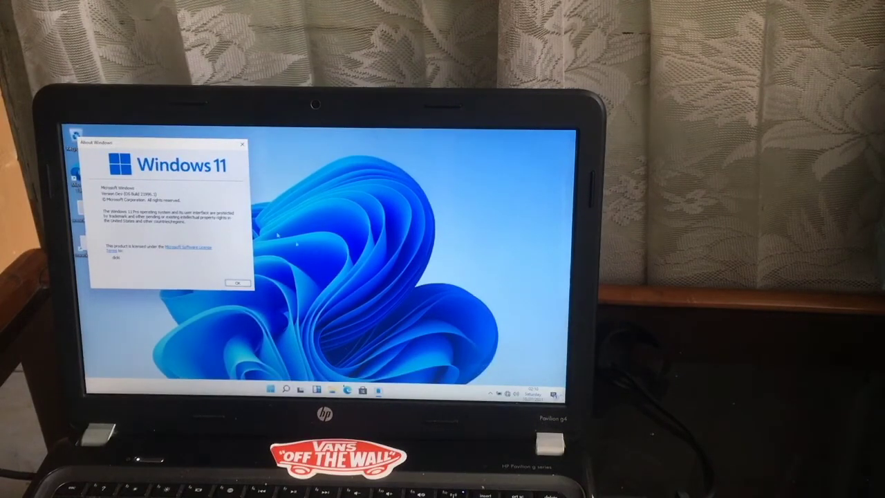
click(240, 146)
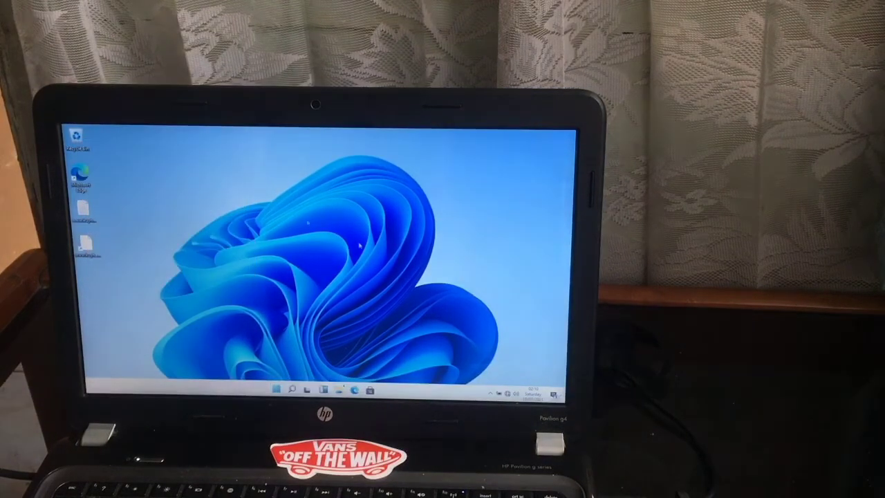
click(490, 392)
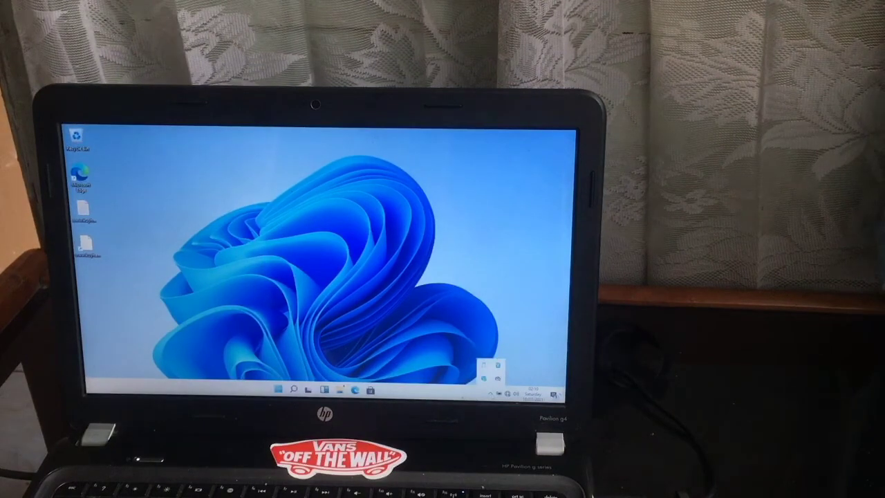
right_click(464, 393)
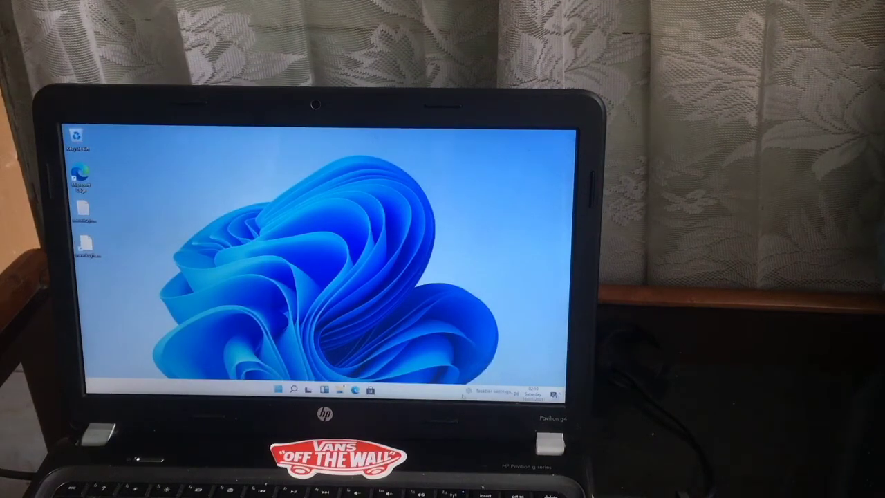
click(487, 392)
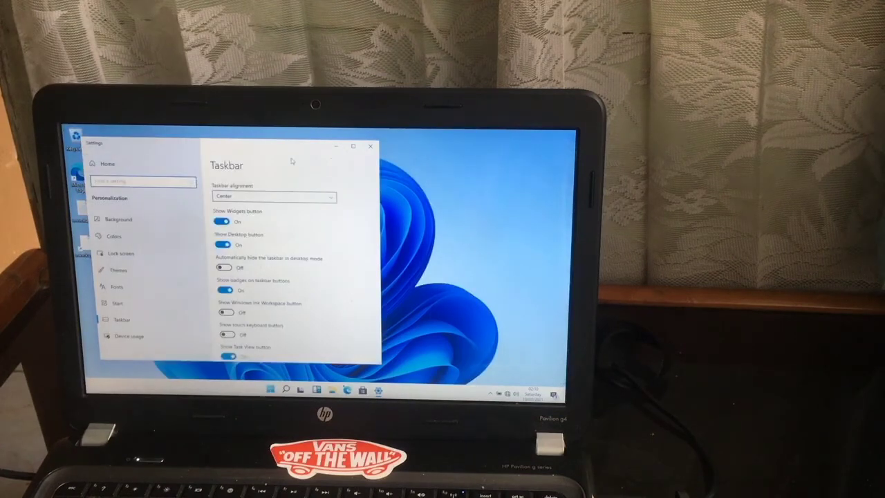
click(370, 145)
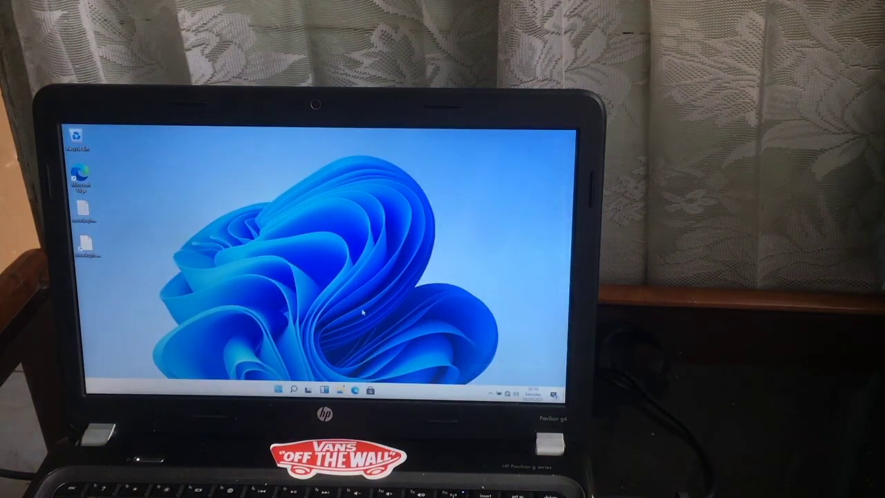